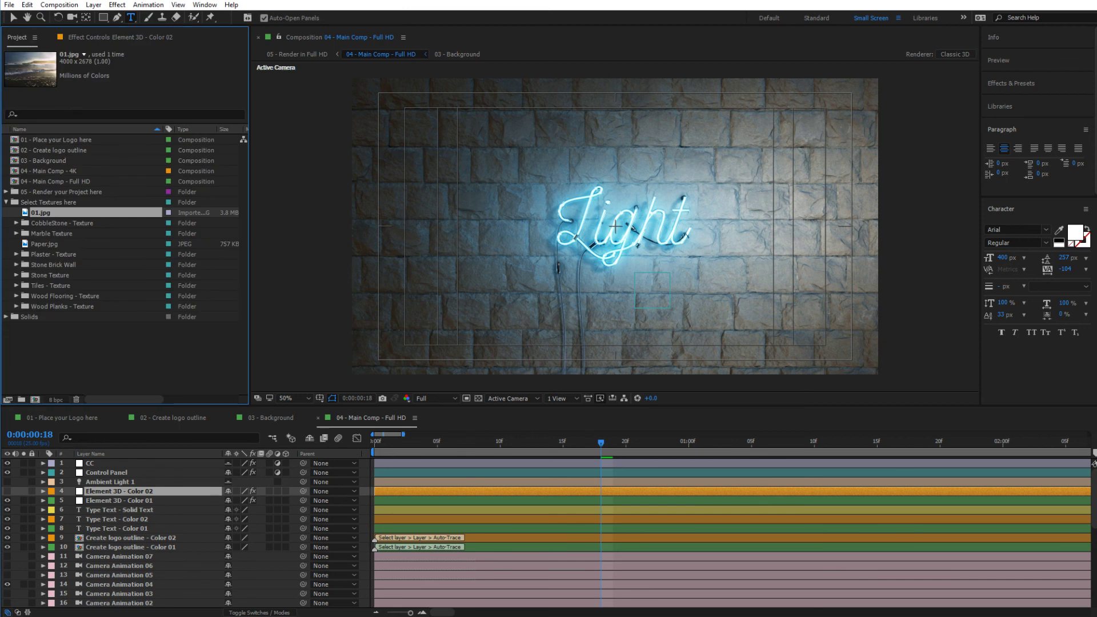
- Import Balloon Image.ai from the Logos folder into the project and collapse the Select Textures here folder
key(ctrl+i)
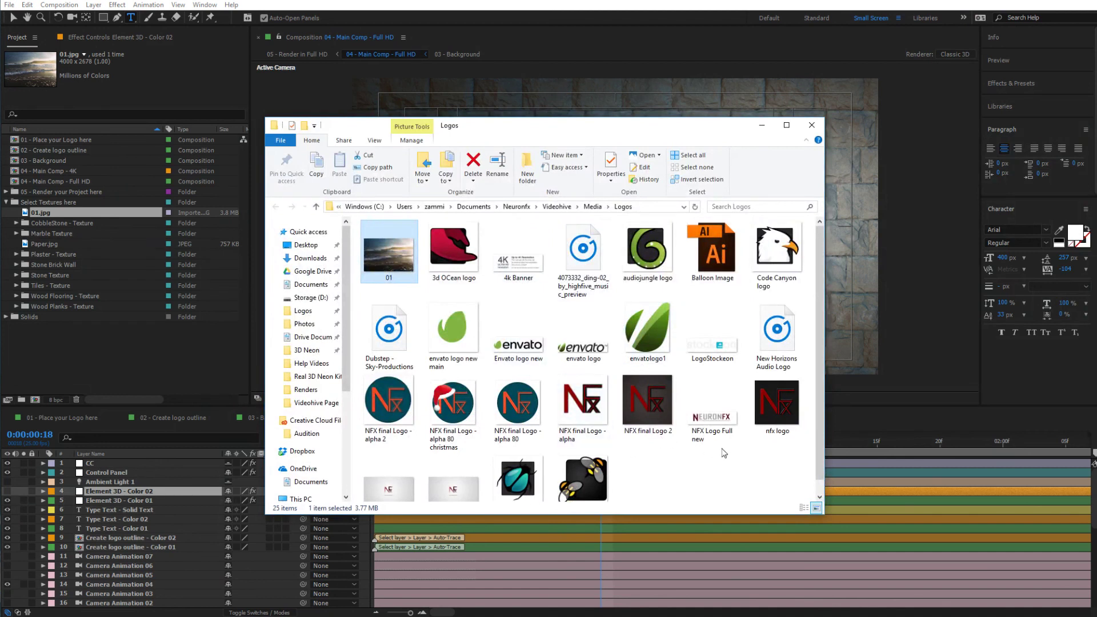
click(712, 257)
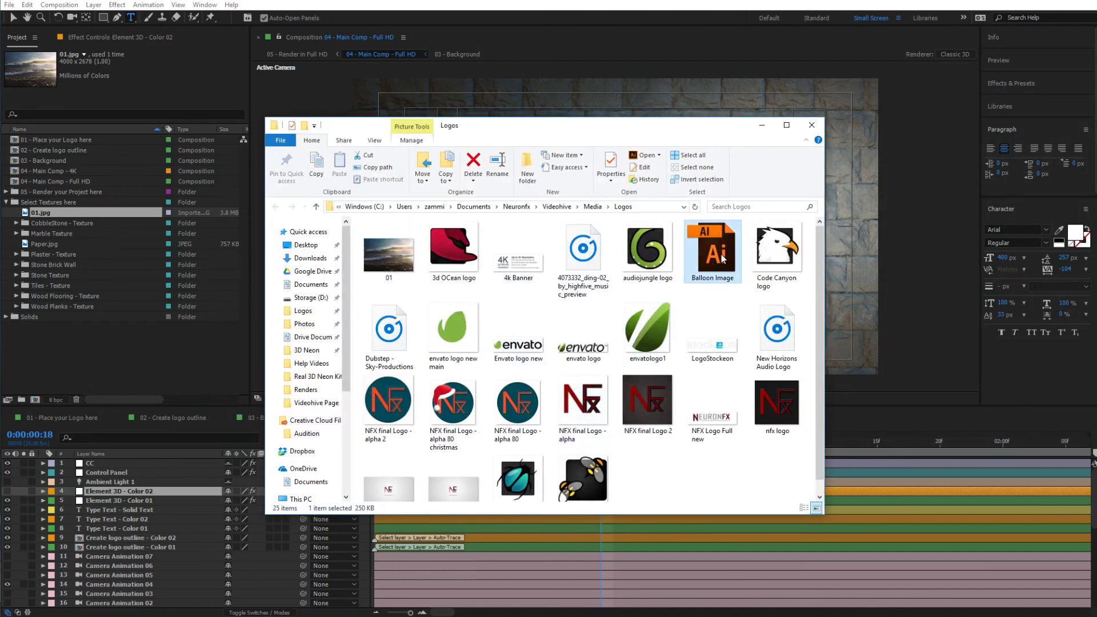
drag(720, 264, 167, 361)
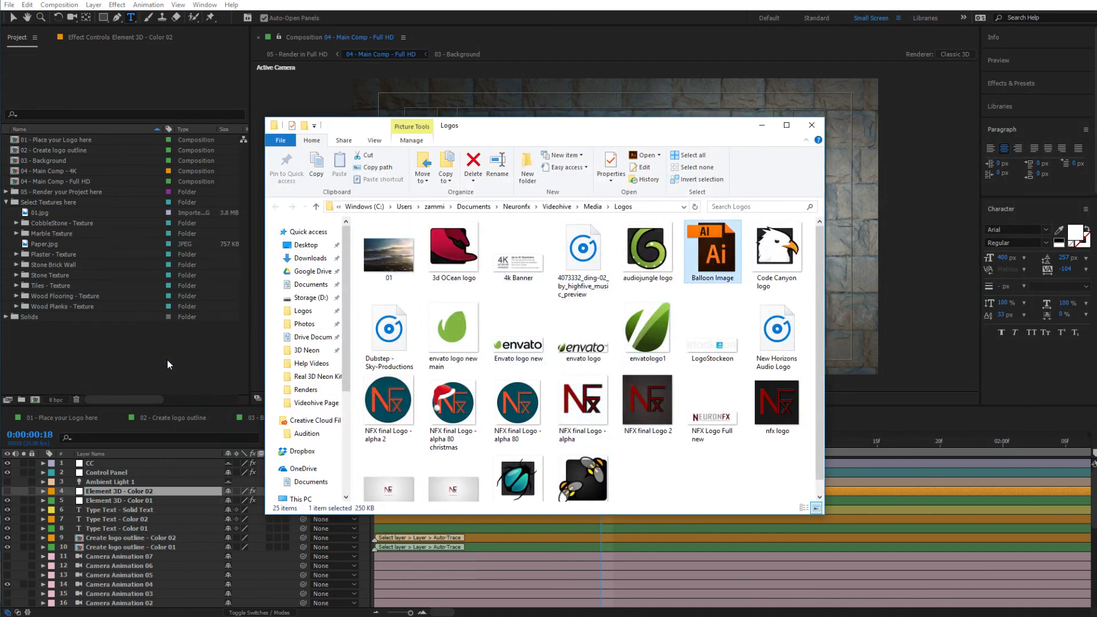
click(168, 364)
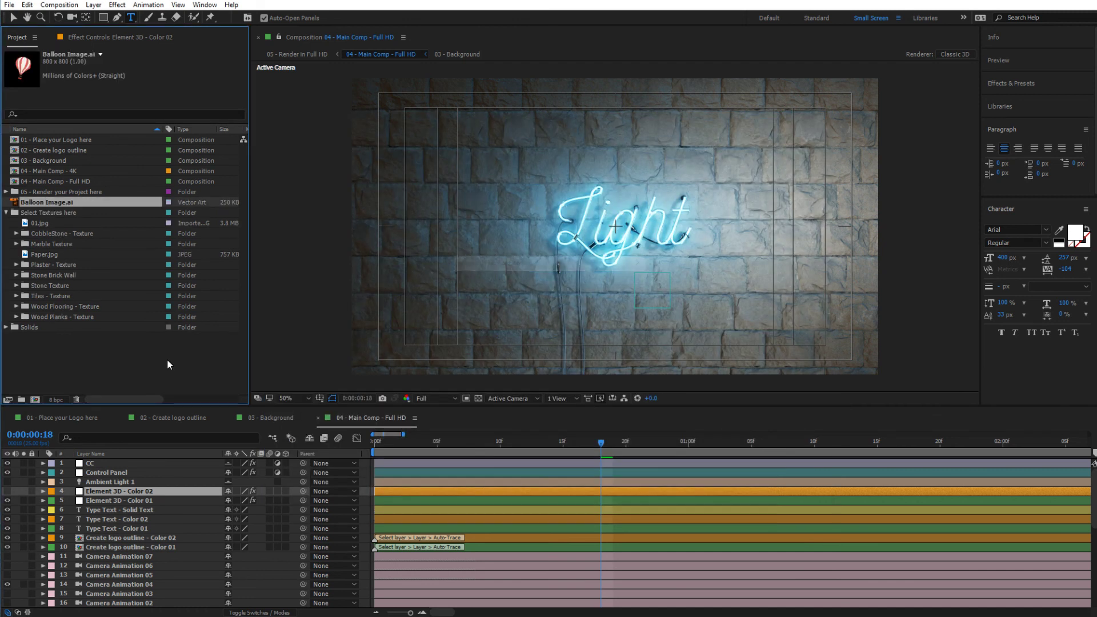
click(7, 213)
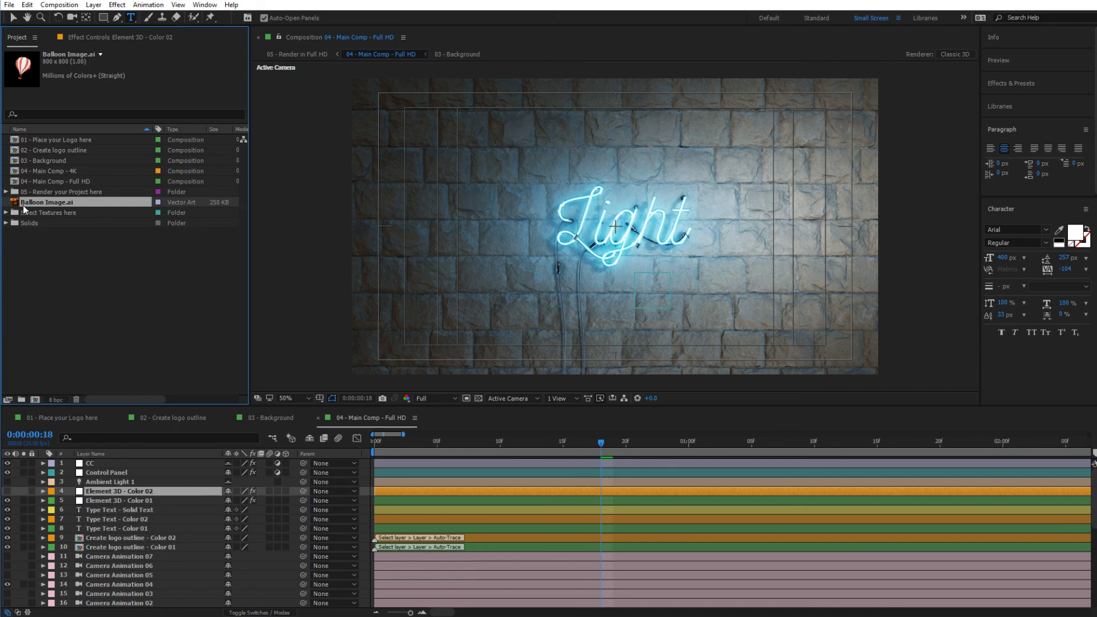
click(73, 282)
click(33, 204)
- Place Balloon Image.ai in the 01 - Place your Logo here composition and scale it to 272%
click(61, 420)
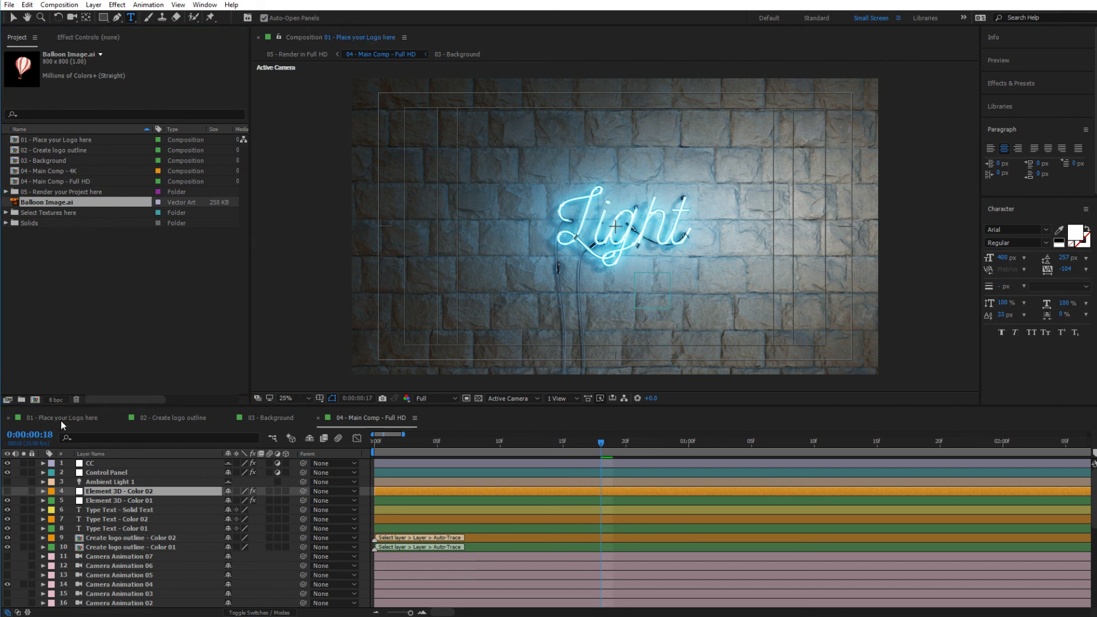
click(40, 138)
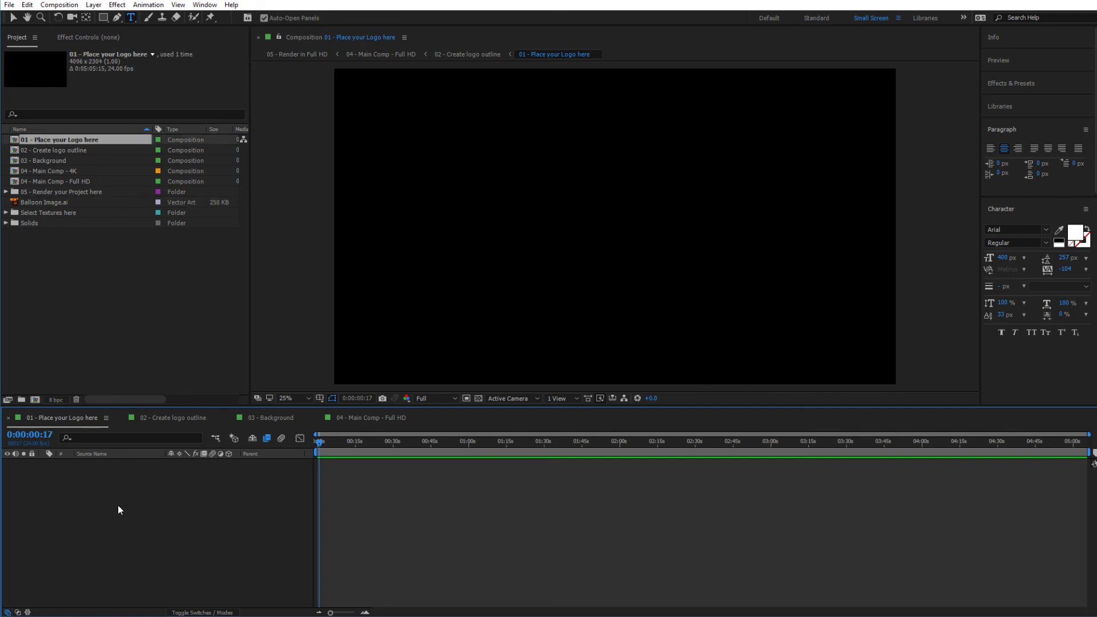
drag(35, 203, 152, 489)
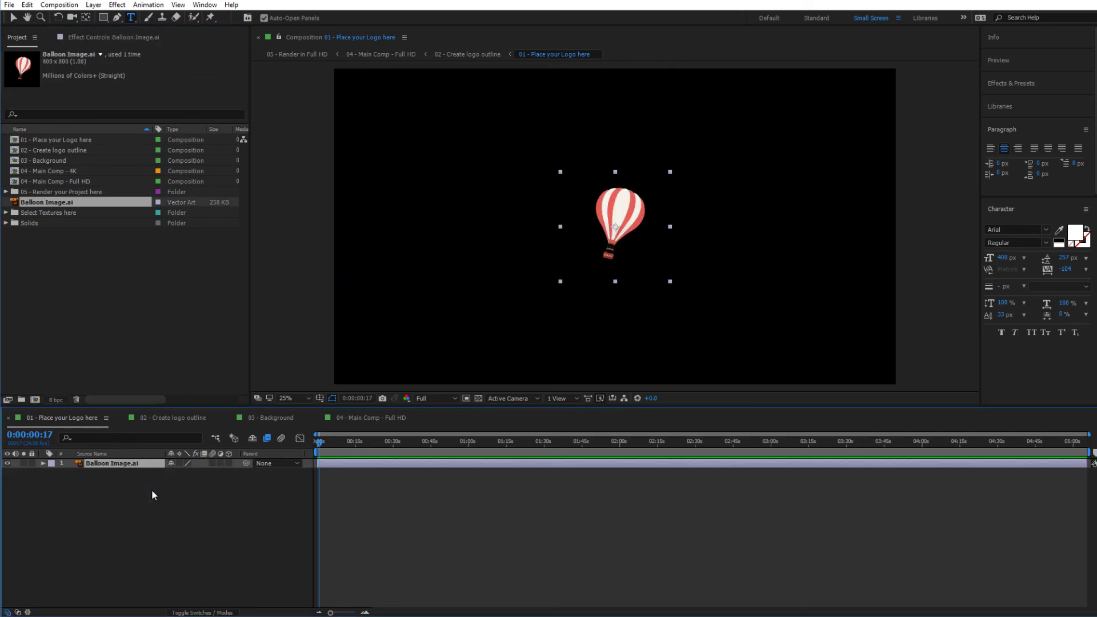
key(s)
drag(207, 473, 306, 451)
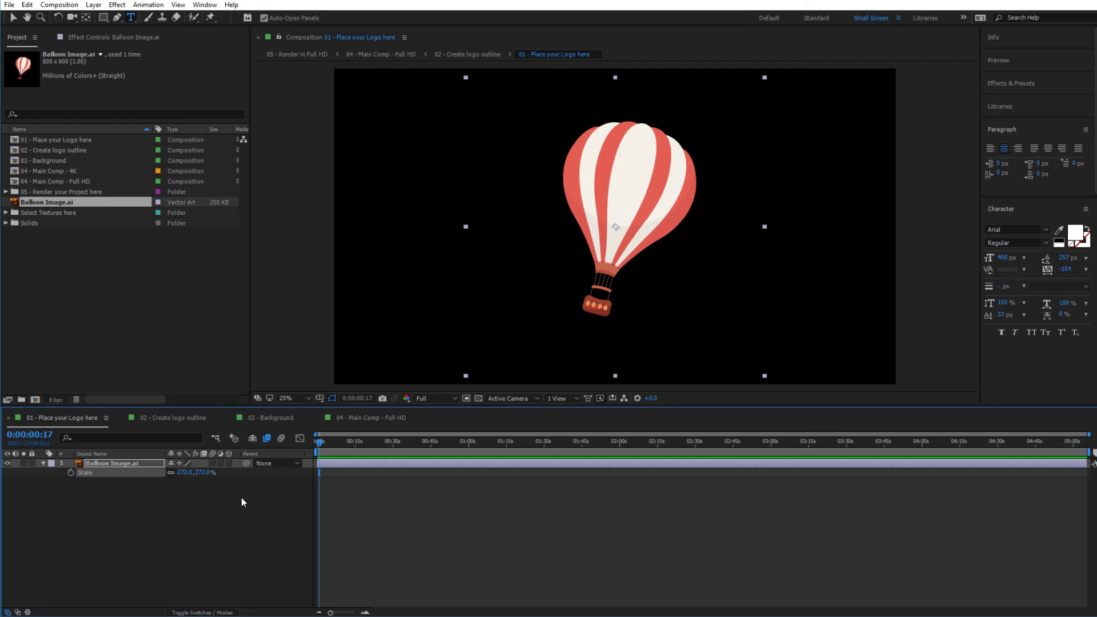
- Open the 02 - Create logo outline composition and select its logo layer
click(166, 419)
click(76, 151)
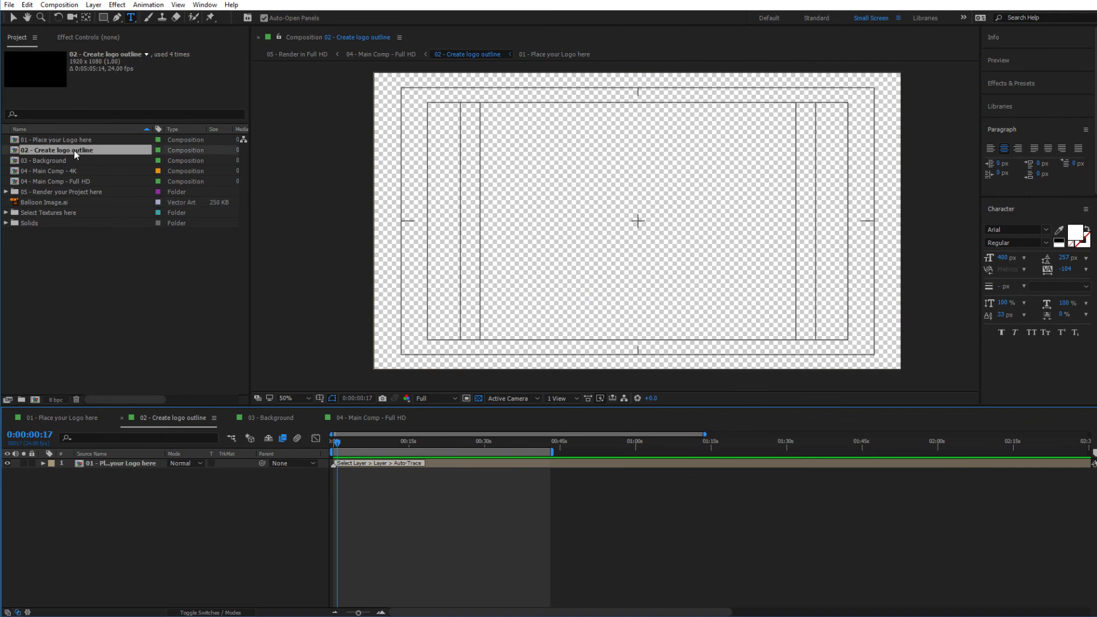
click(114, 464)
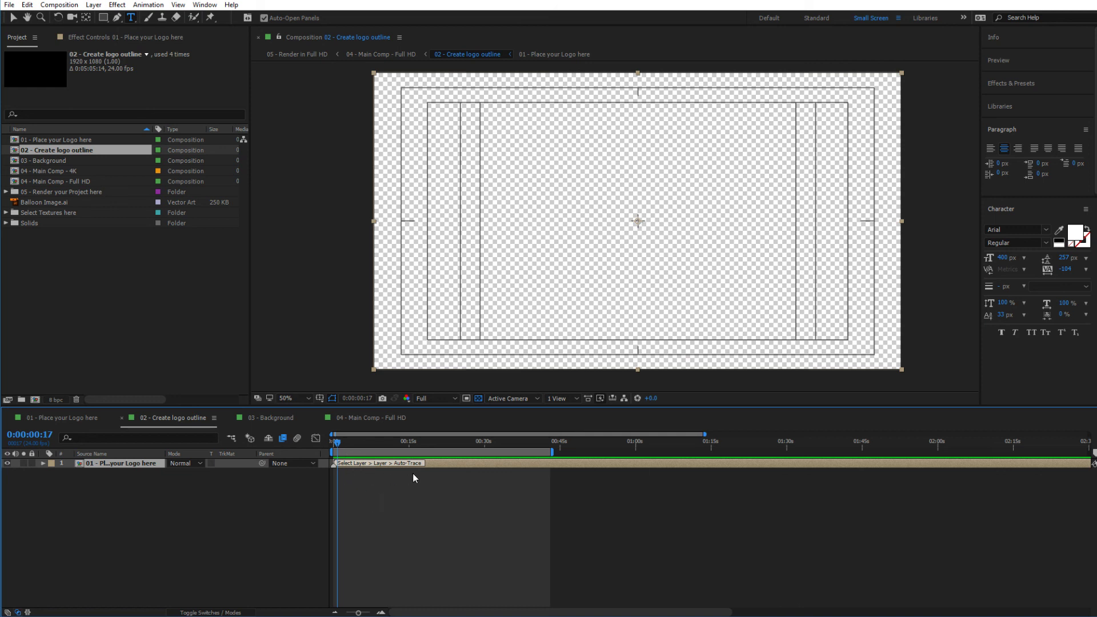
click(93, 5)
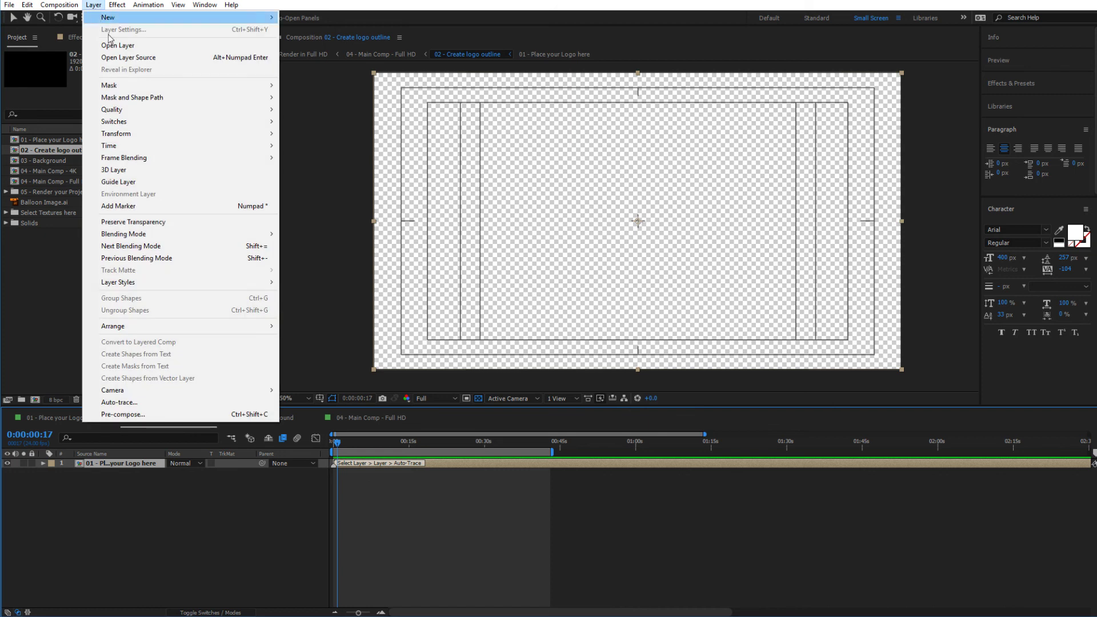
click(118, 402)
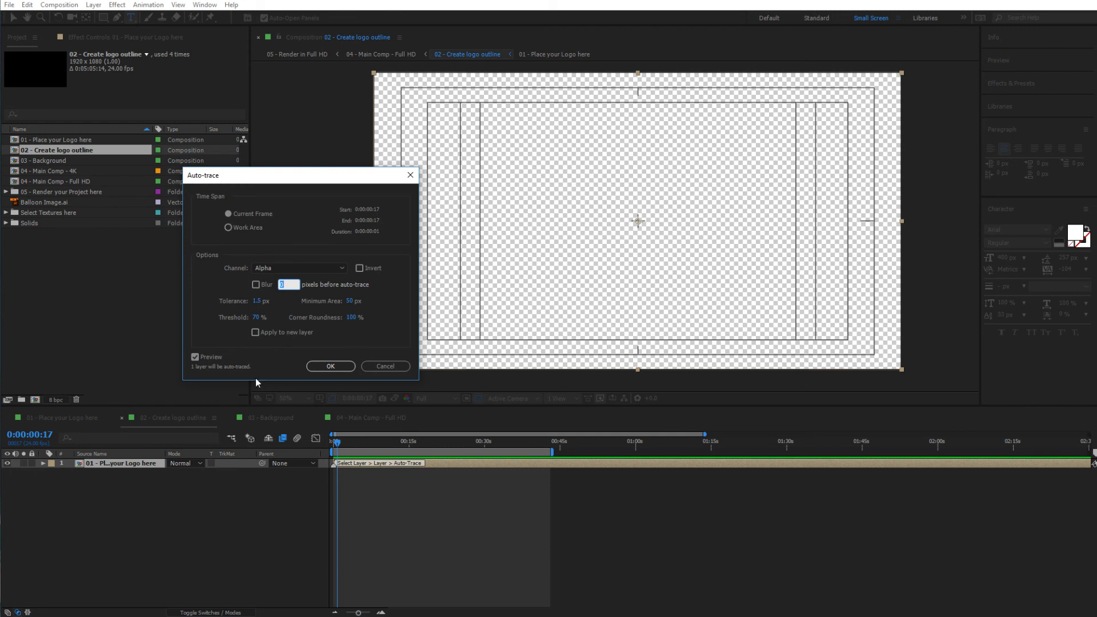
click(385, 368)
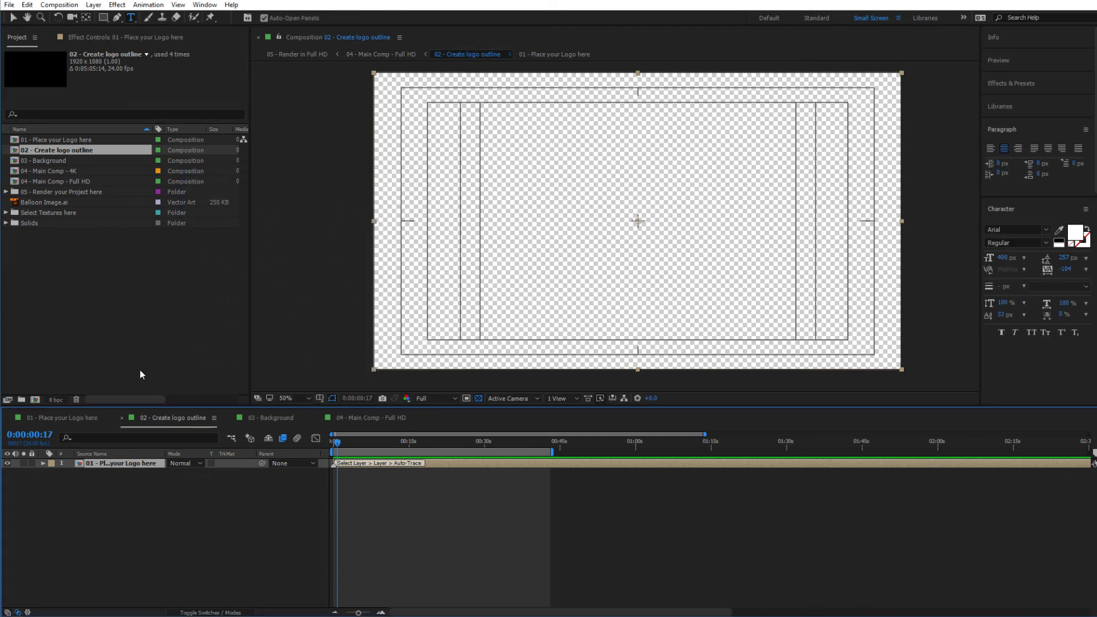
- Turn off the Stroke effect on the logo layer to reveal the original balloon artwork
click(88, 40)
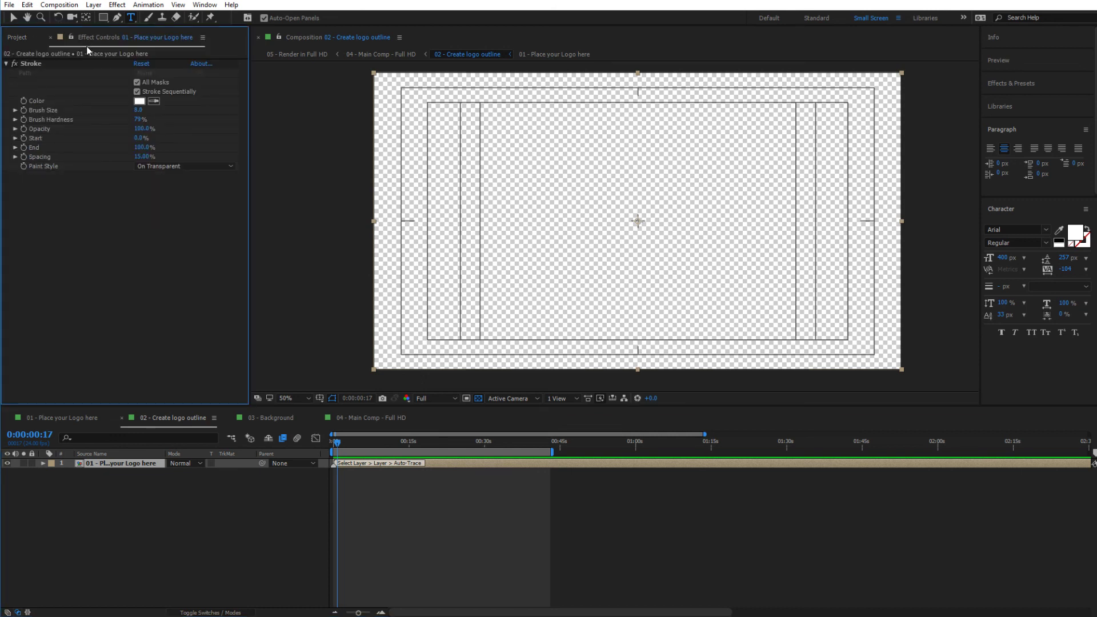
click(13, 65)
click(13, 66)
click(13, 66)
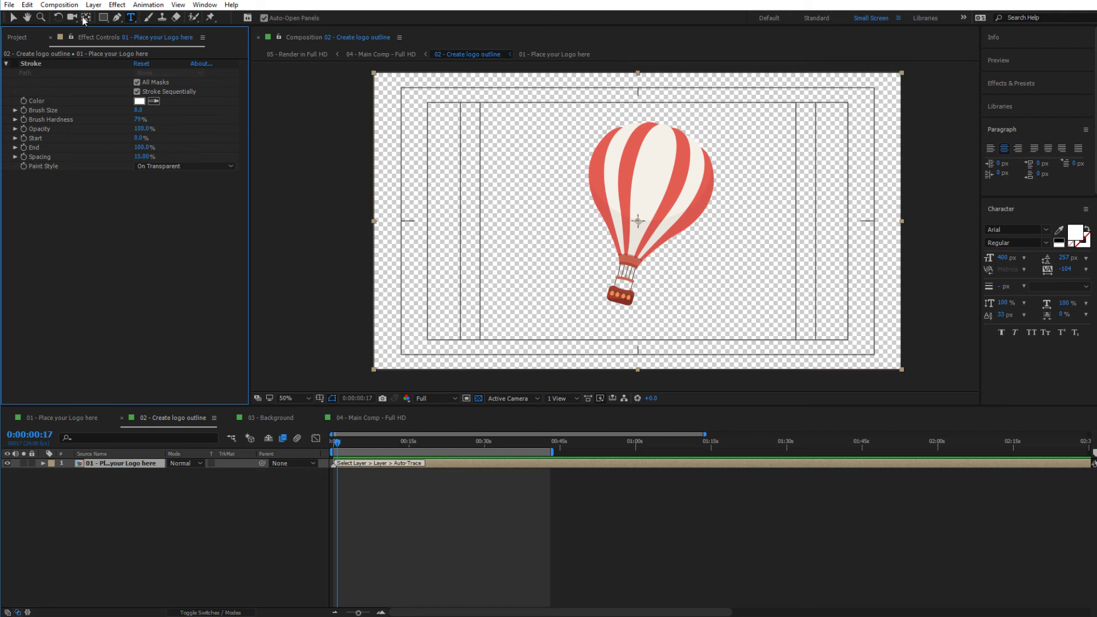
- Auto-trace the logo layer on the current frame using the Alpha channel with a 70% threshold
click(94, 6)
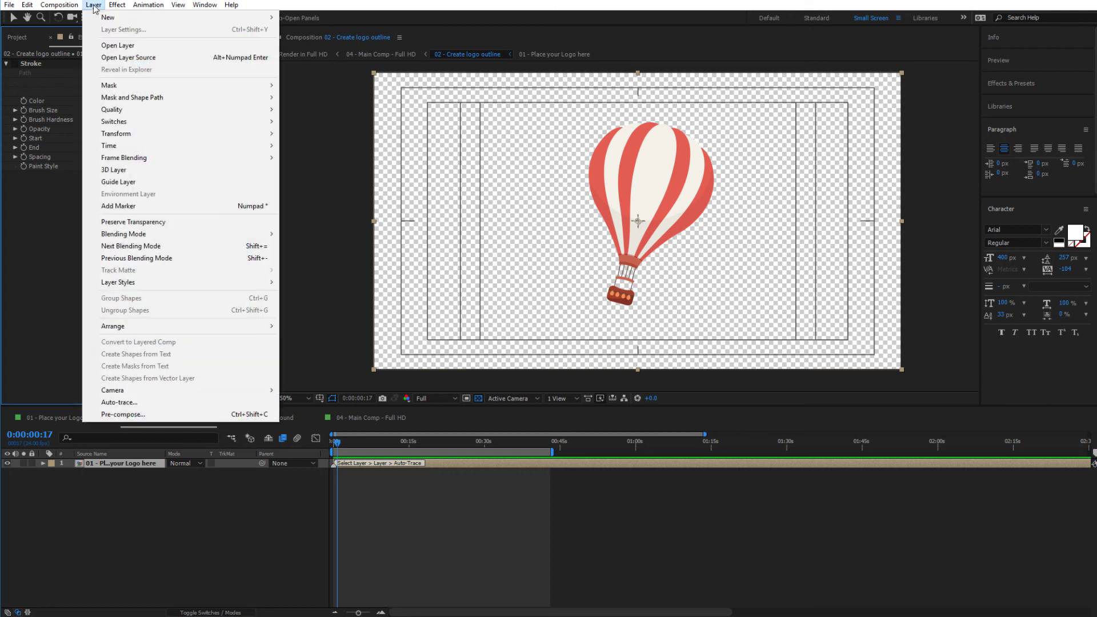
click(137, 402)
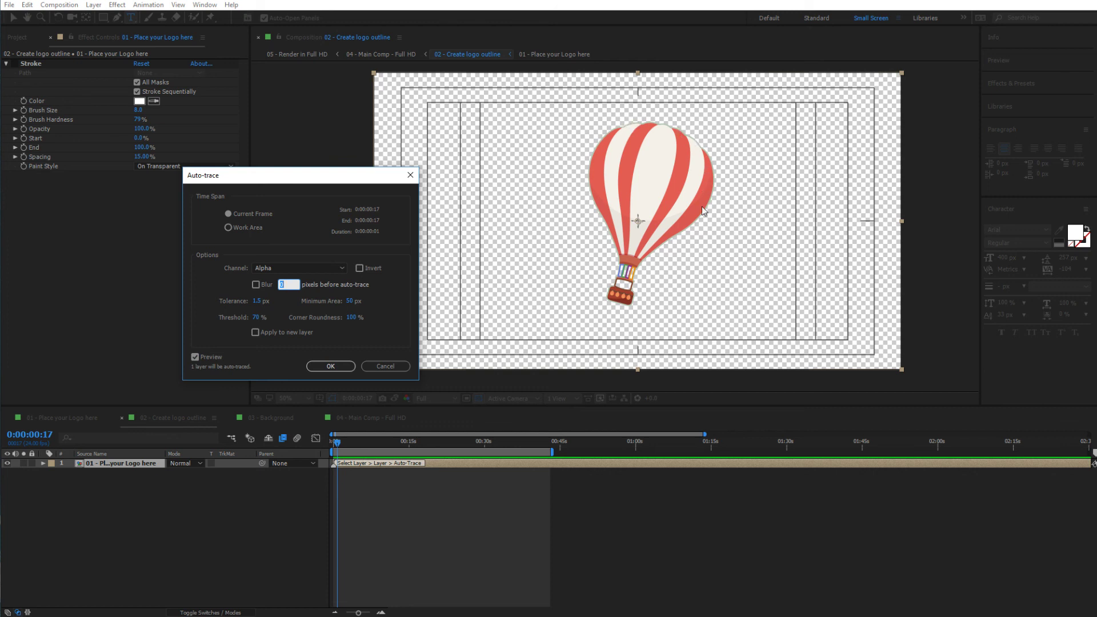
click(318, 368)
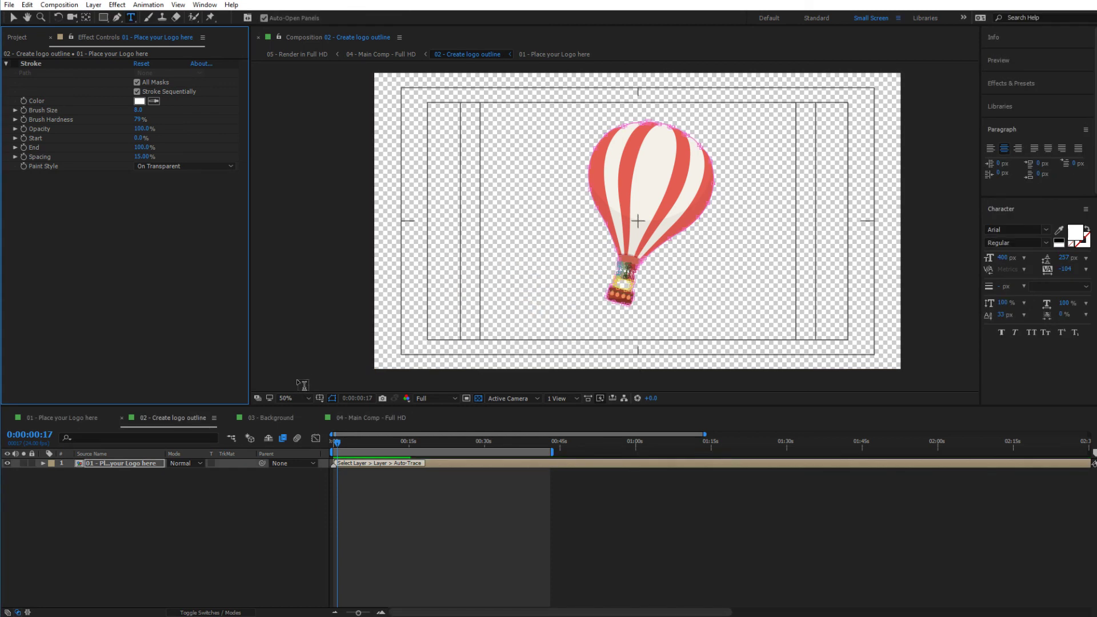
- Auto-trace the logo layer again using the Red channel with a 90% threshold to outline the balloon's inner stripes
scroll(708, 268, up, 2)
scroll(691, 277, down, 1)
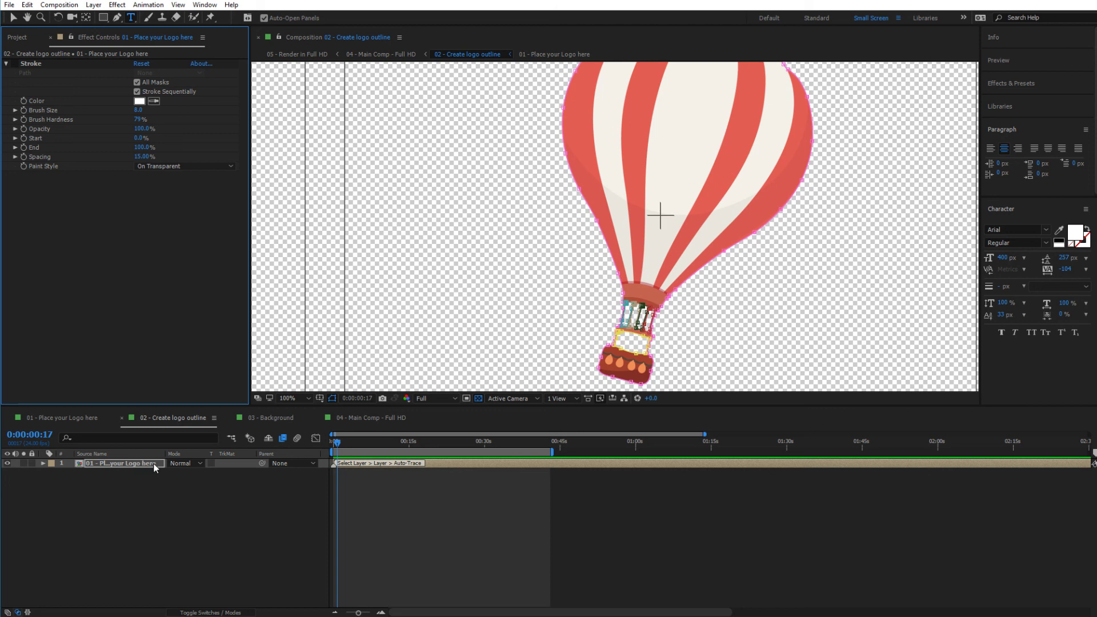
click(94, 6)
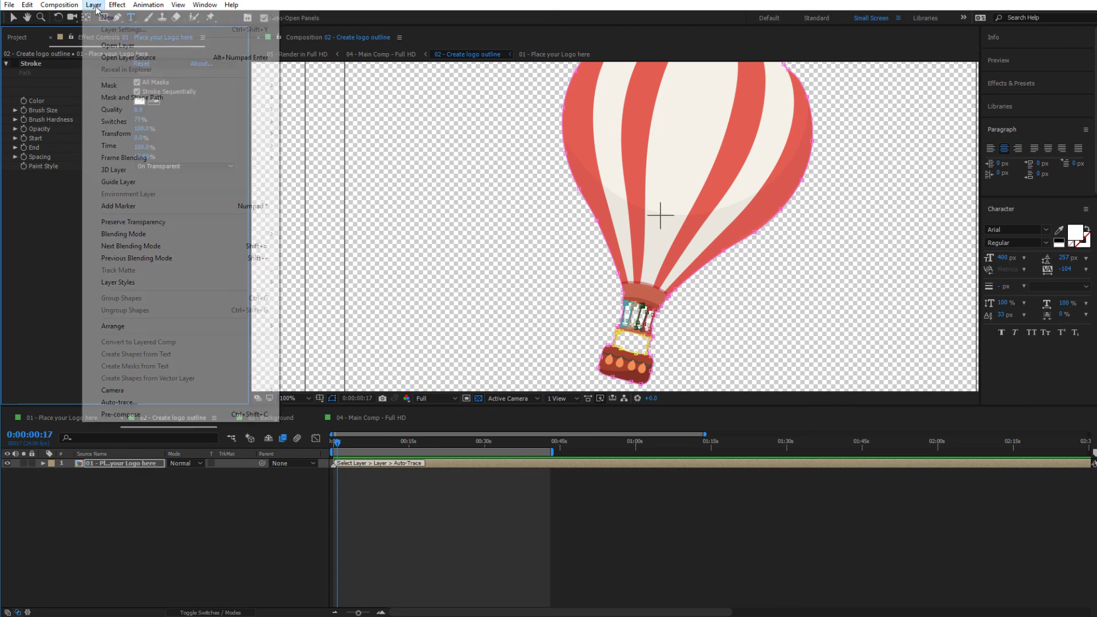
click(143, 404)
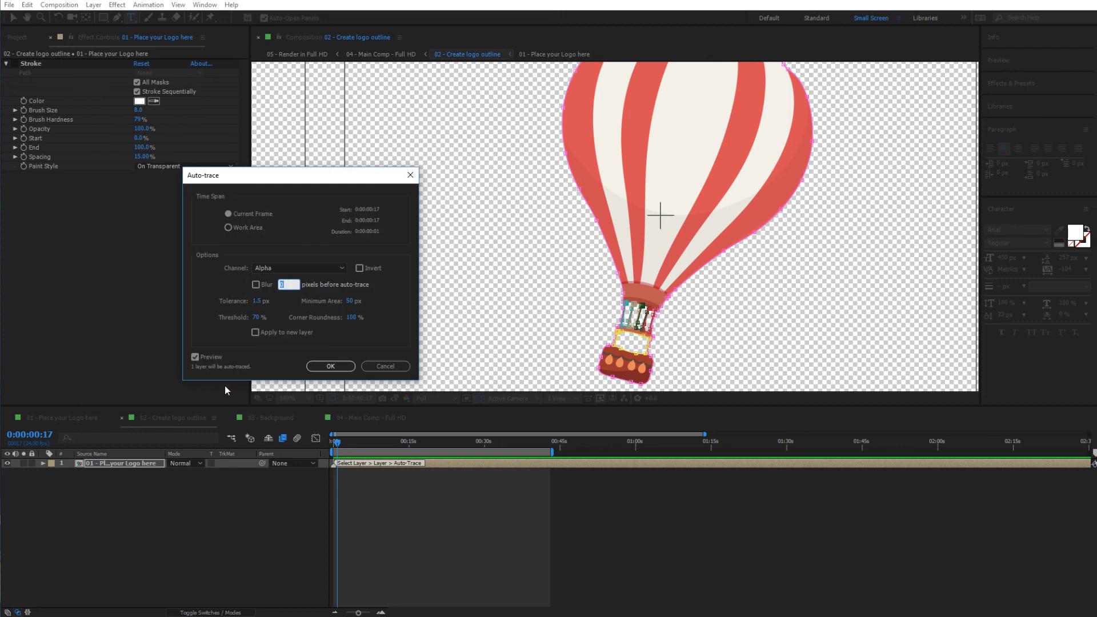
click(275, 269)
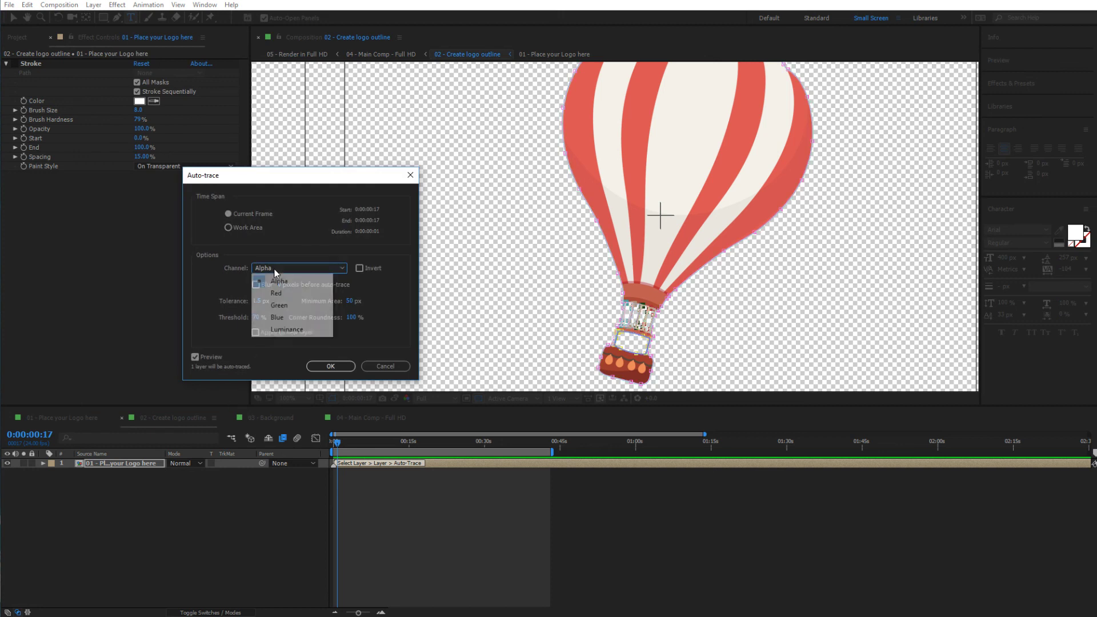
click(278, 294)
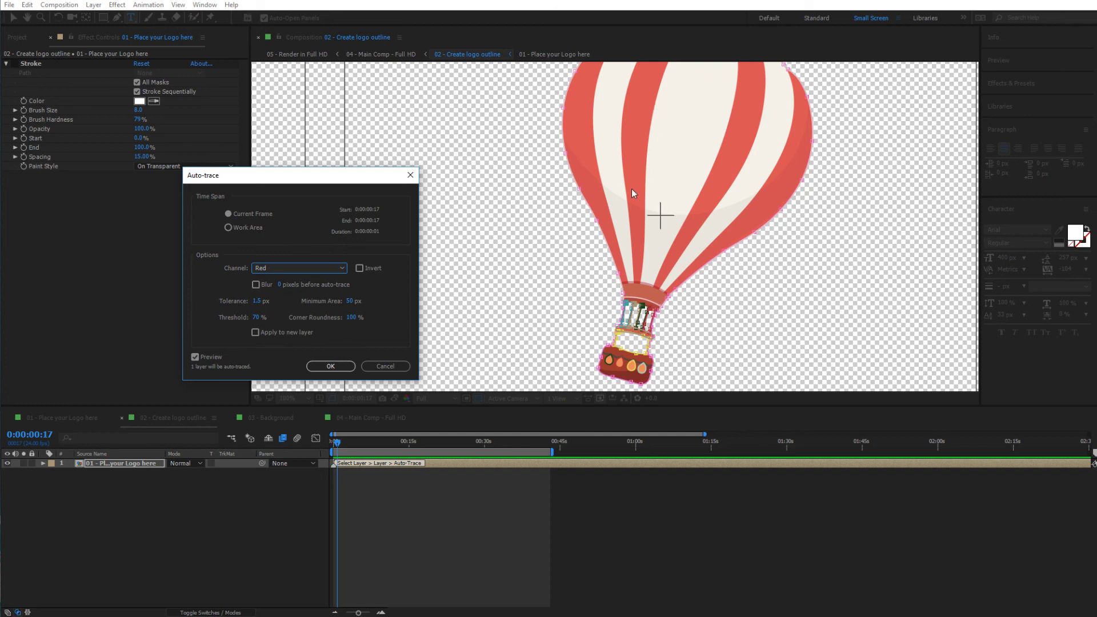
click(257, 317)
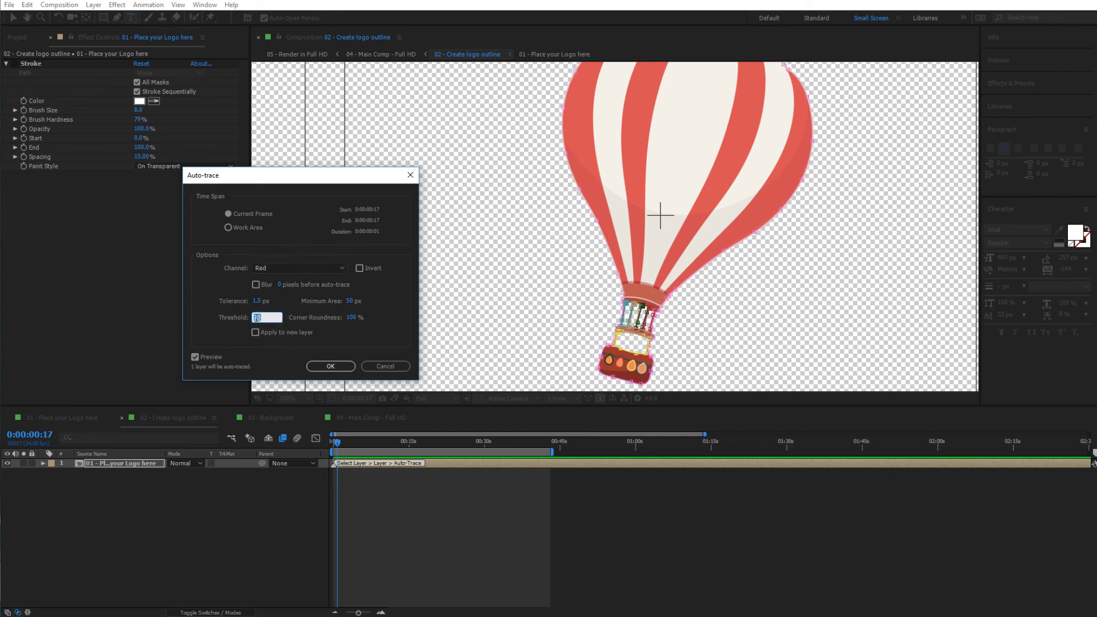
text(90)
click(204, 316)
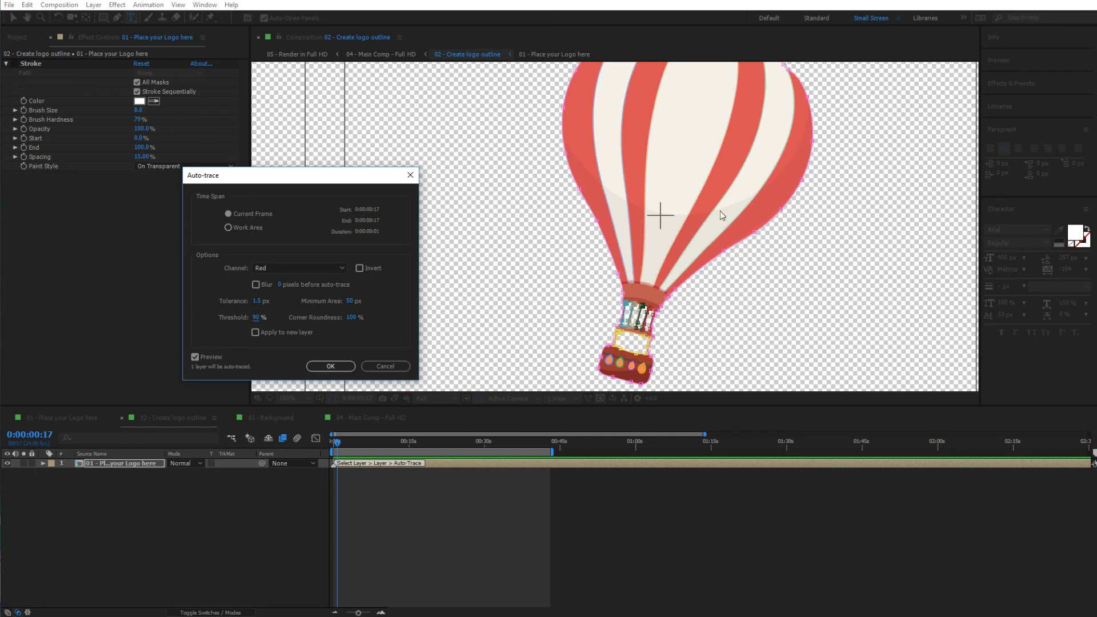
click(339, 367)
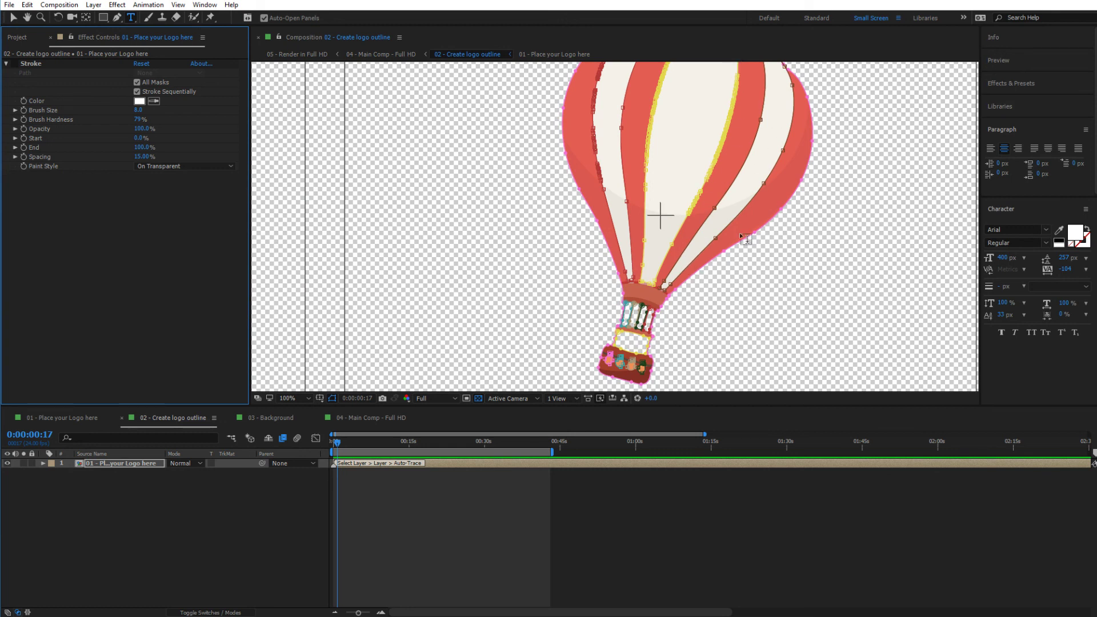
click(134, 470)
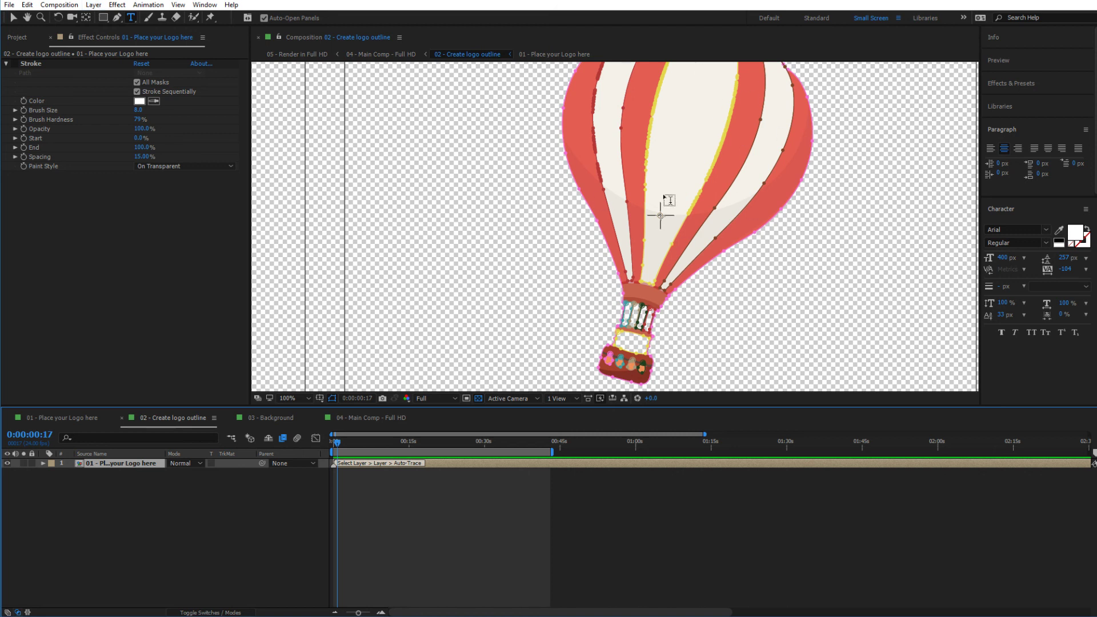
click(93, 5)
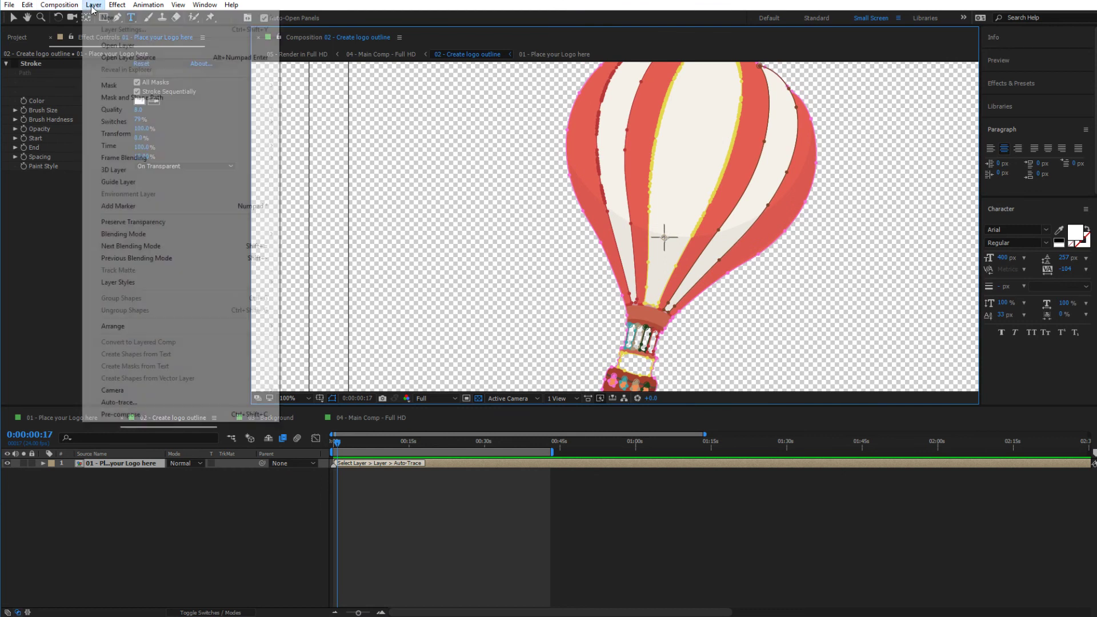
click(201, 520)
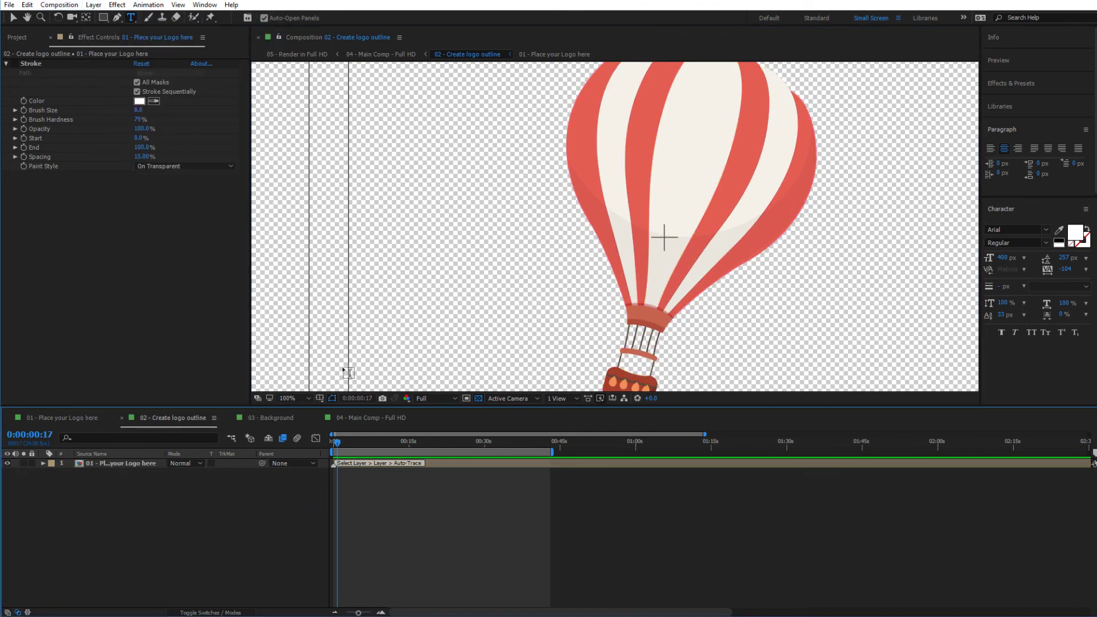
- Turn the logo layer's Stroke effect back on and hide the transparency grid to check the white balloon outline
key(comma)
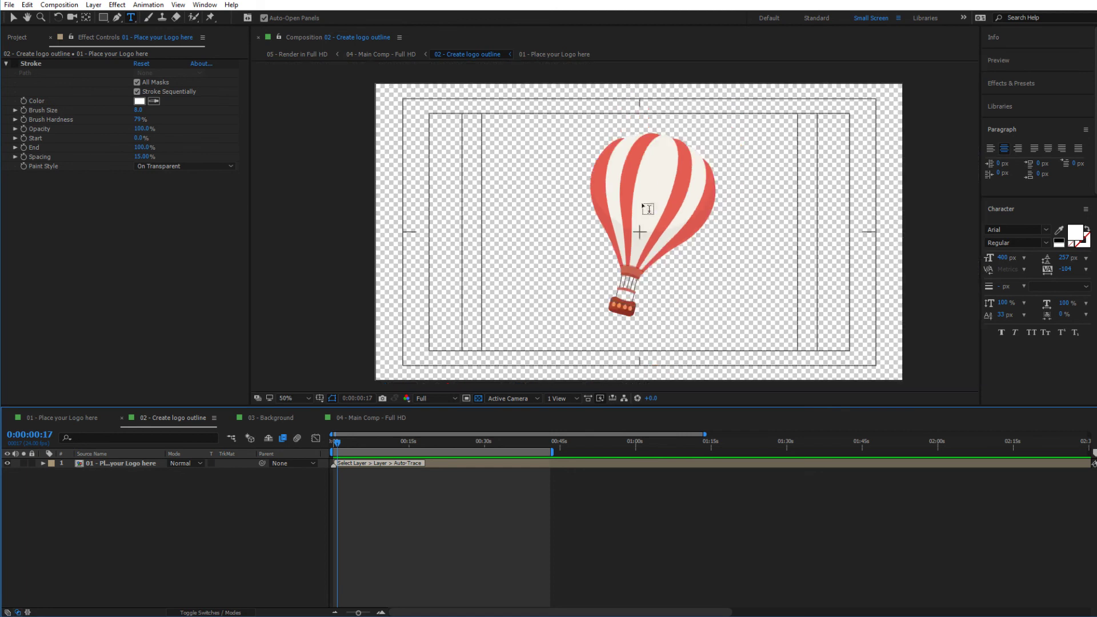
click(15, 63)
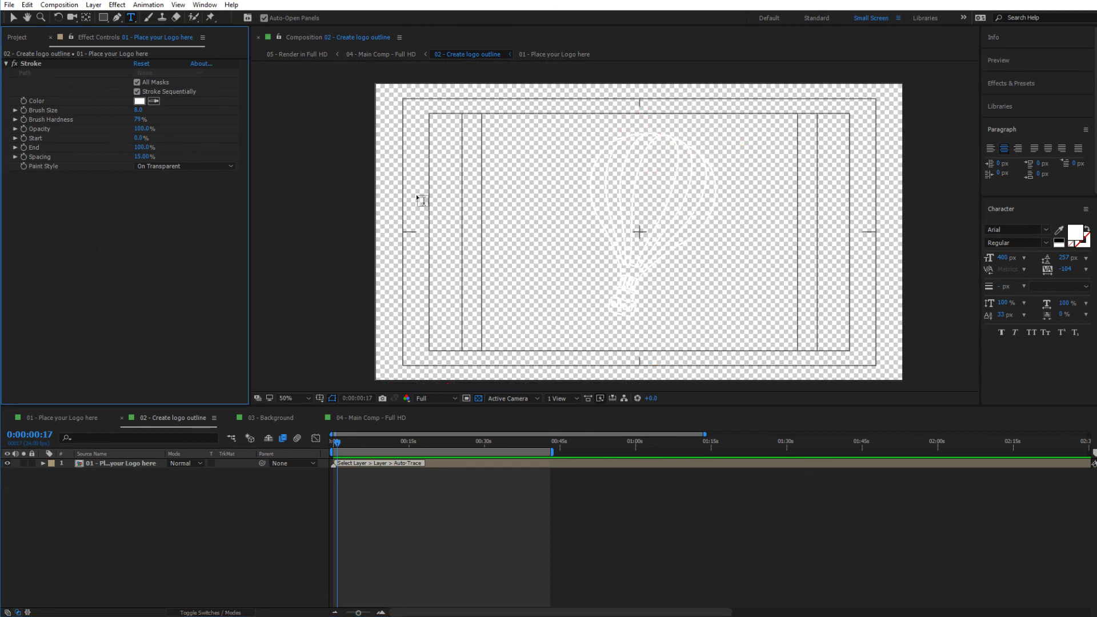
click(478, 398)
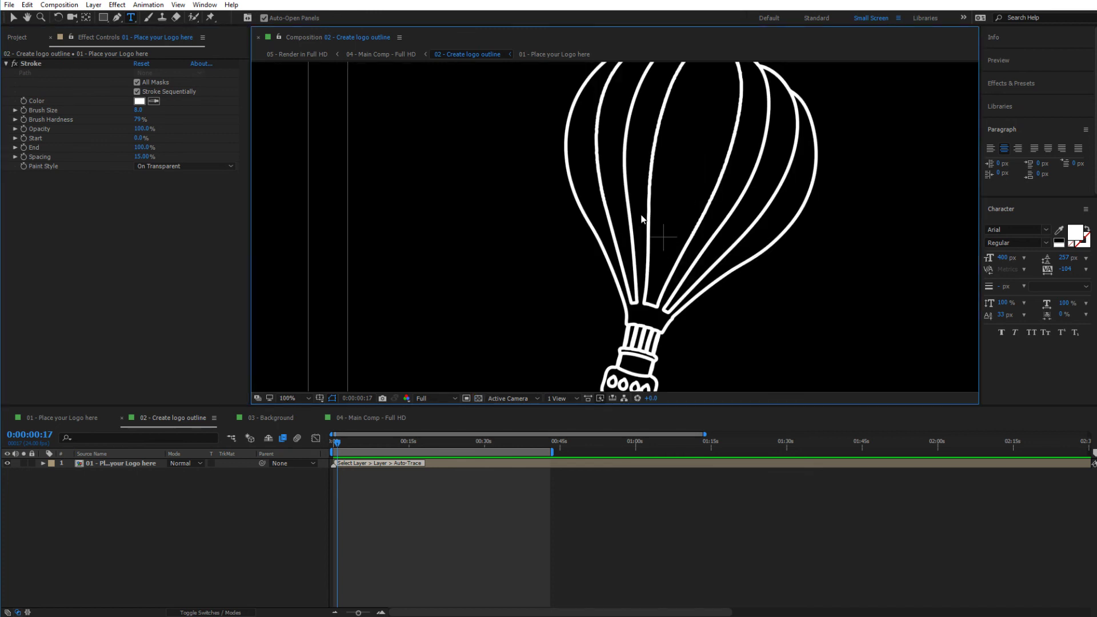
key(period)
key(comma)
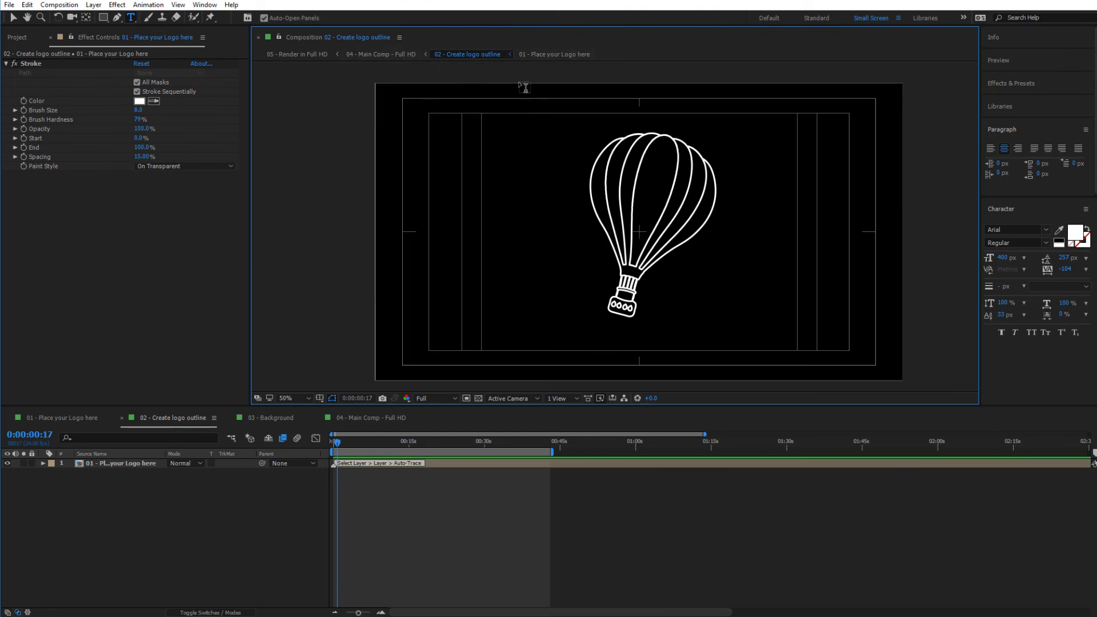
- Switch to the 04 - Main Comp - Full HD composition
click(382, 55)
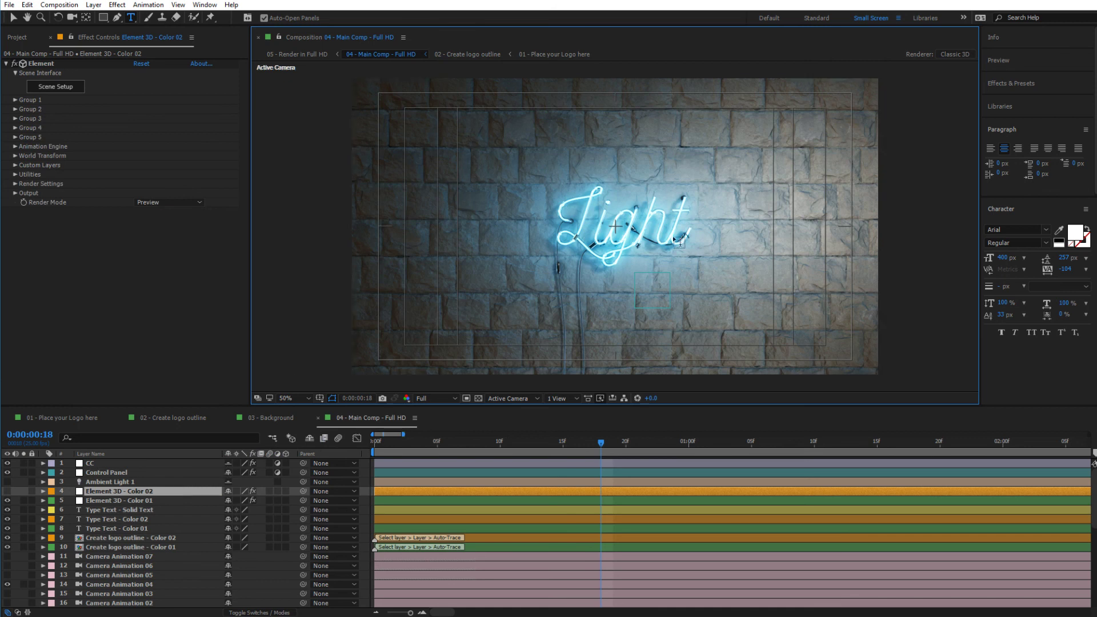
- Set the Element effect's Render Mode to Draft on the Element 3D - Color 01 layer
click(109, 500)
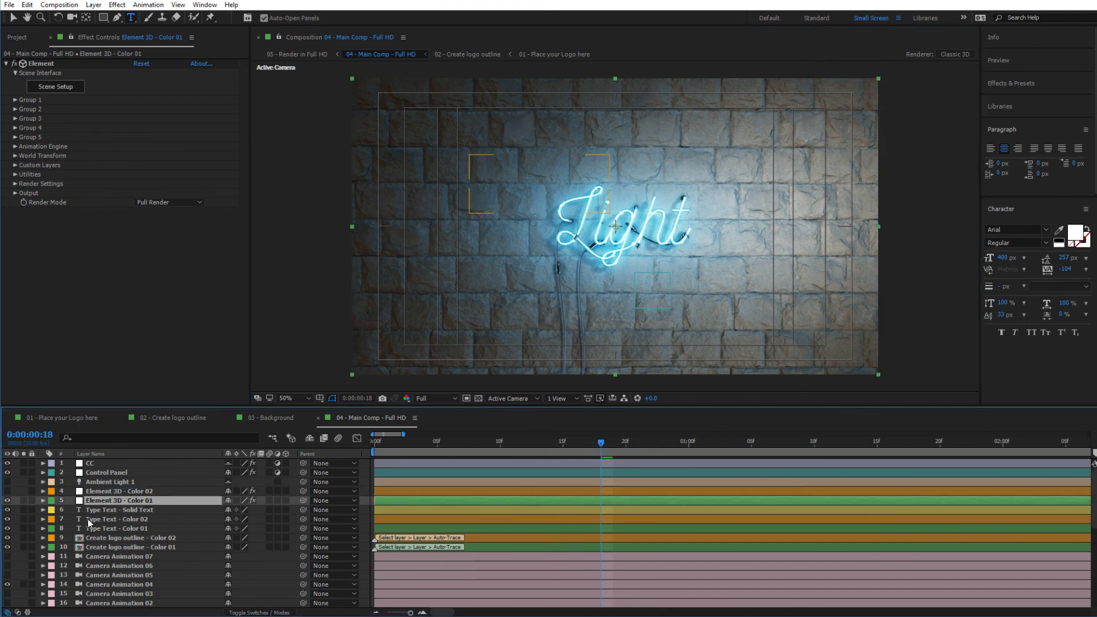
click(153, 203)
click(169, 242)
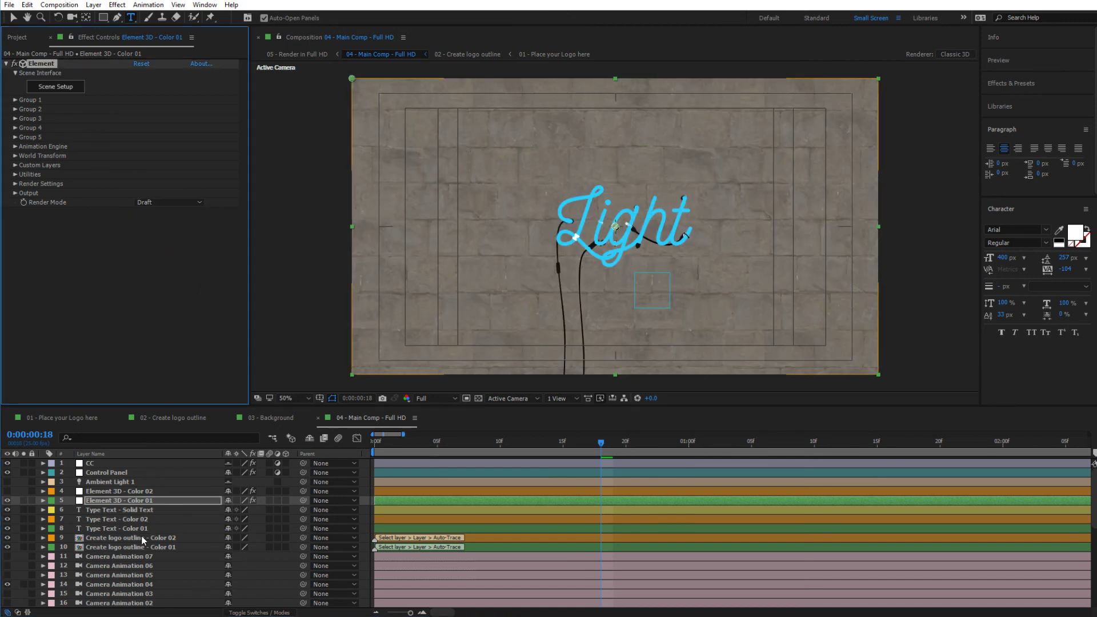
- Solo the Create logo outline - Color 01 layer in the main composition
click(129, 549)
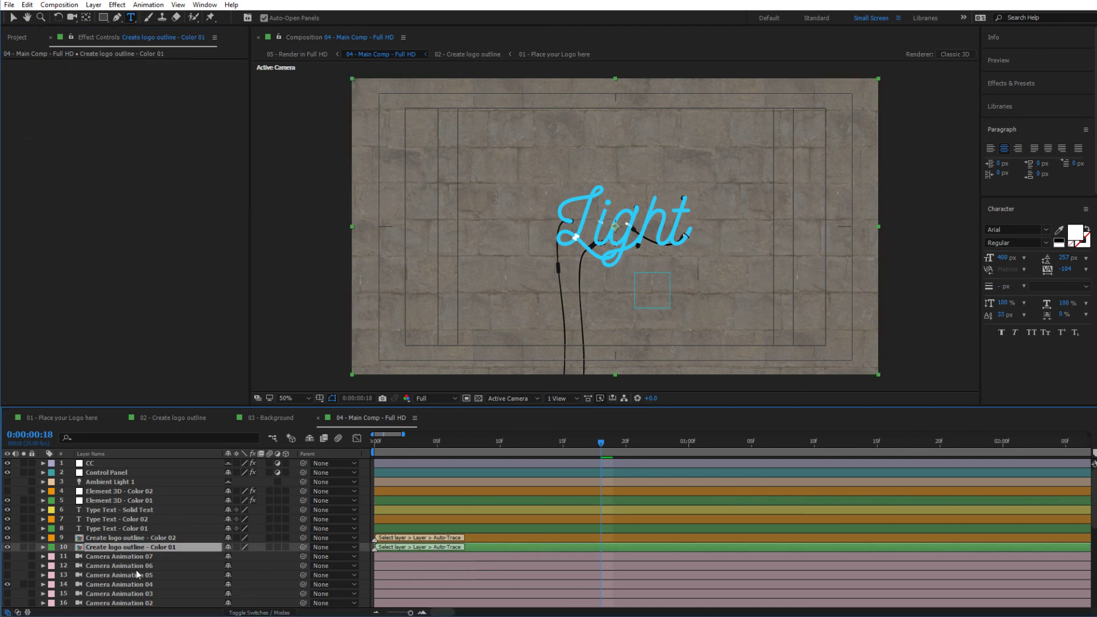
scroll(127, 566, down, 1)
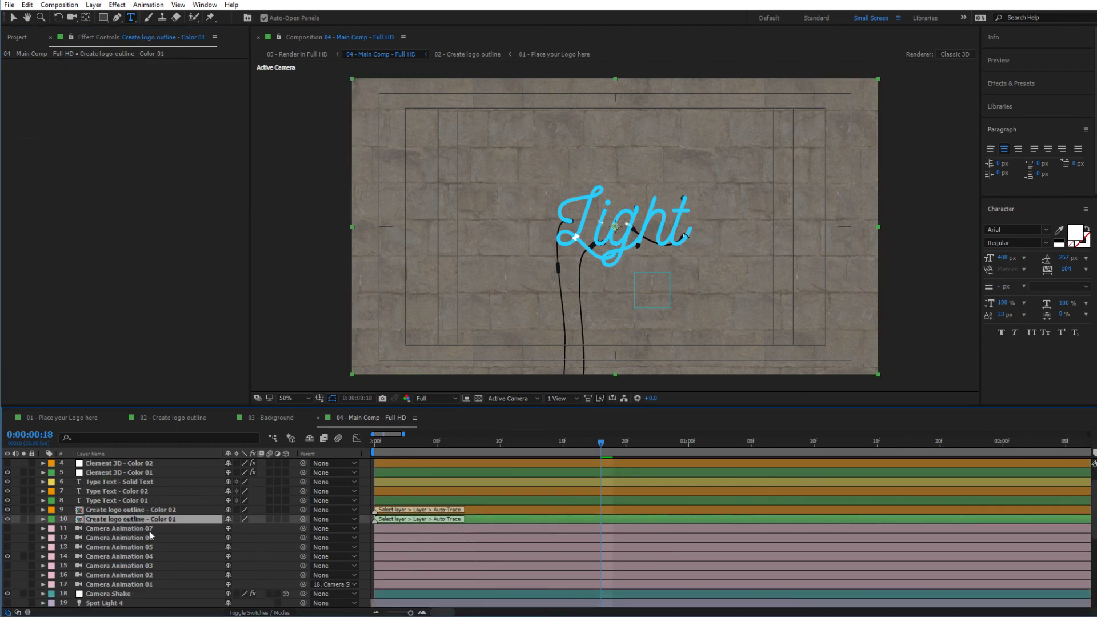
click(21, 519)
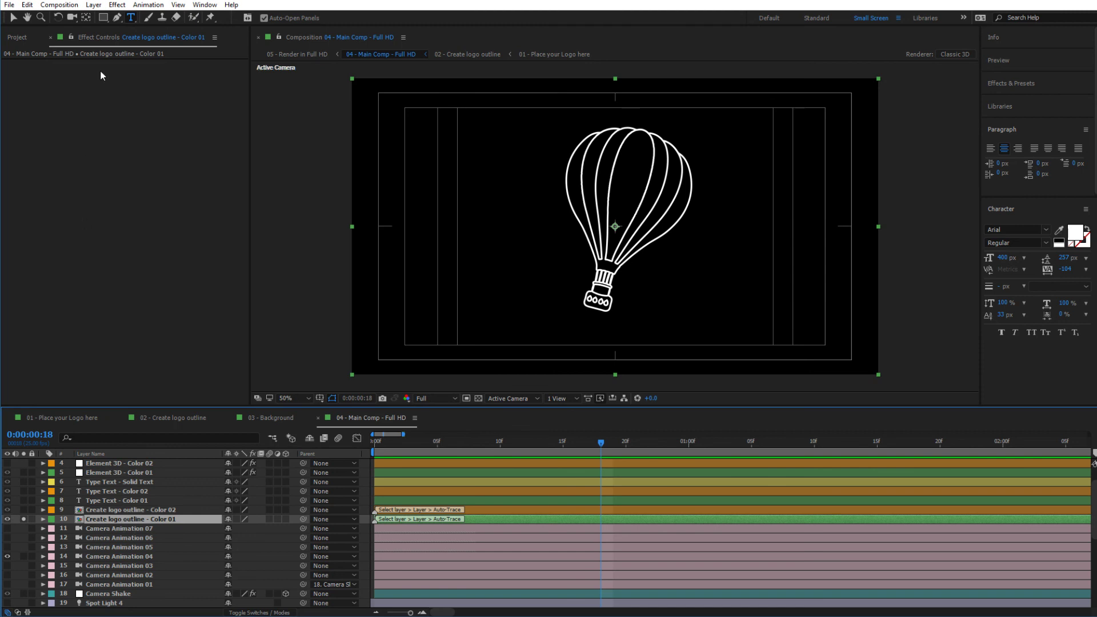
- Auto-trace the Create logo outline - Color 01 layer on the current frame using the Alpha channel with a 70% threshold
click(93, 4)
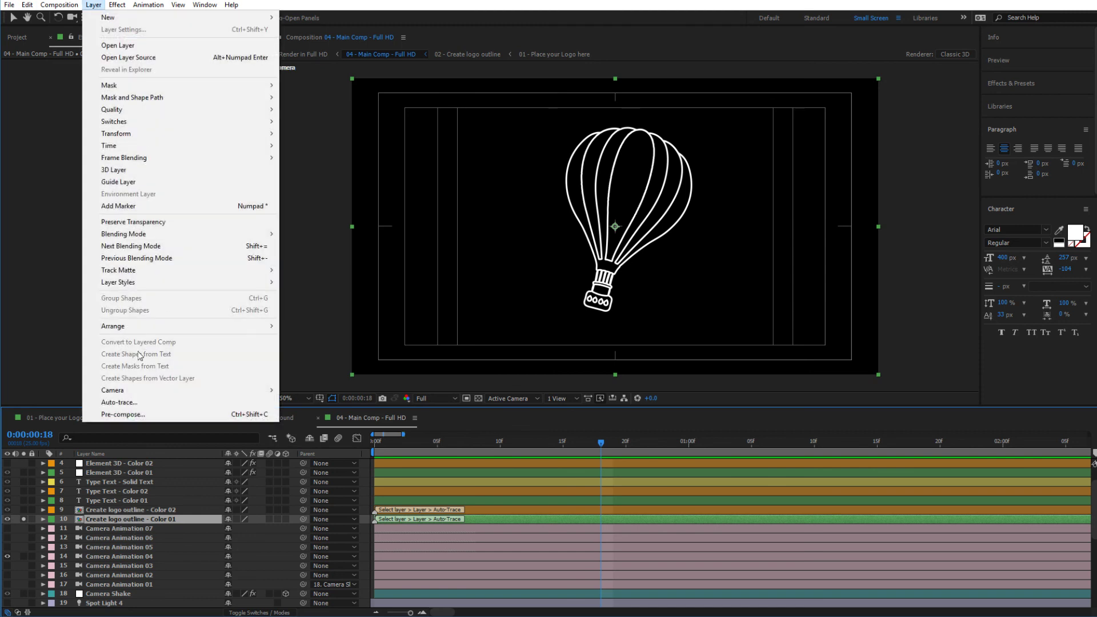
click(132, 402)
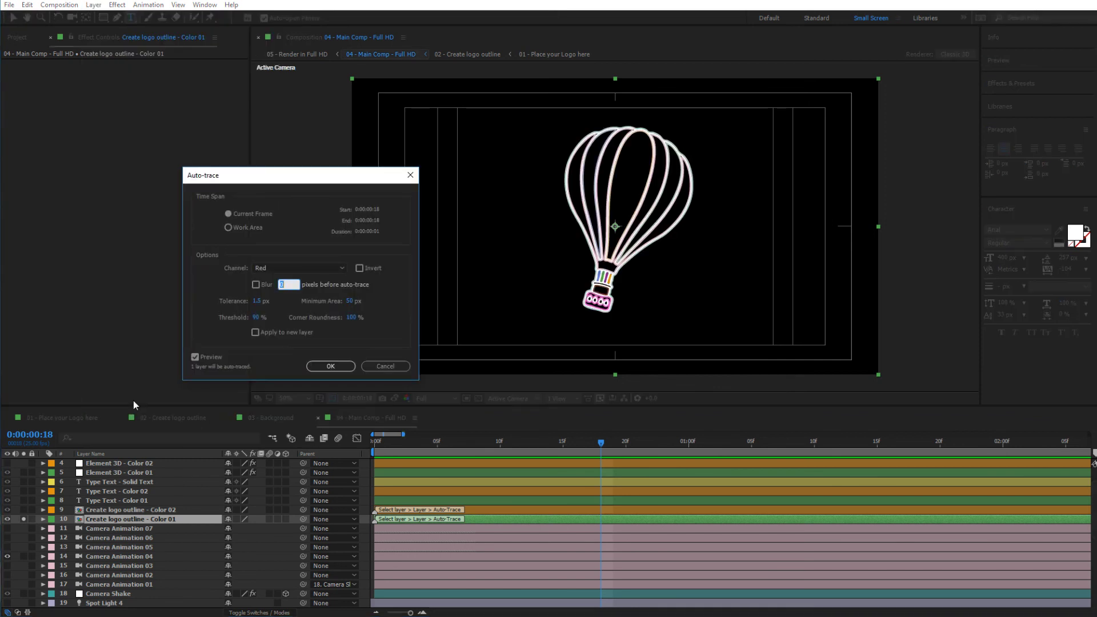
click(266, 269)
click(269, 278)
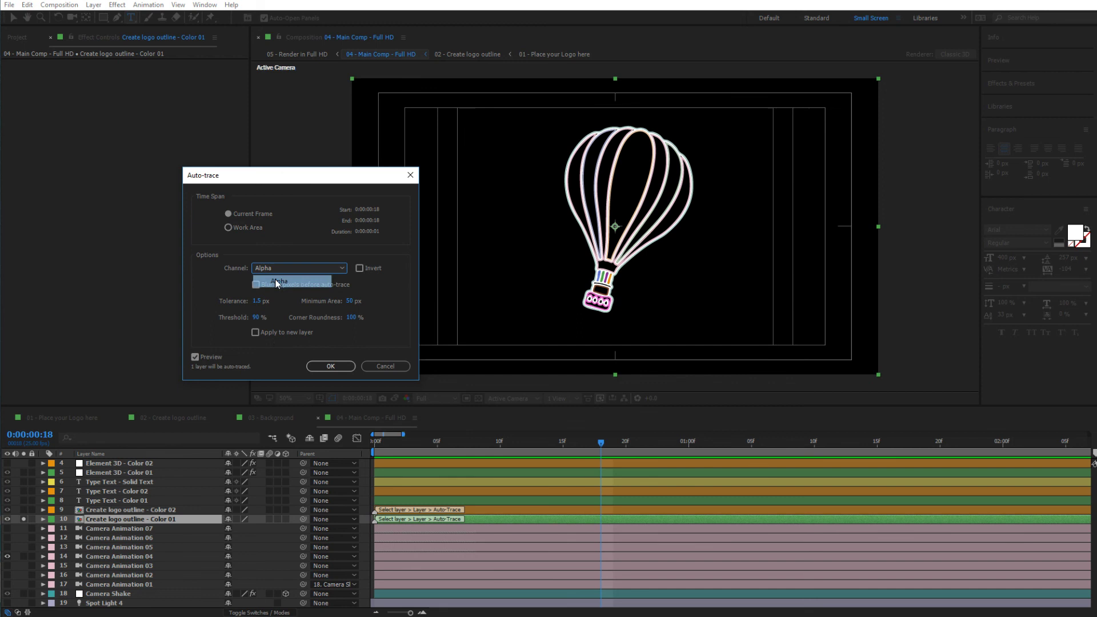
click(264, 321)
text(70)
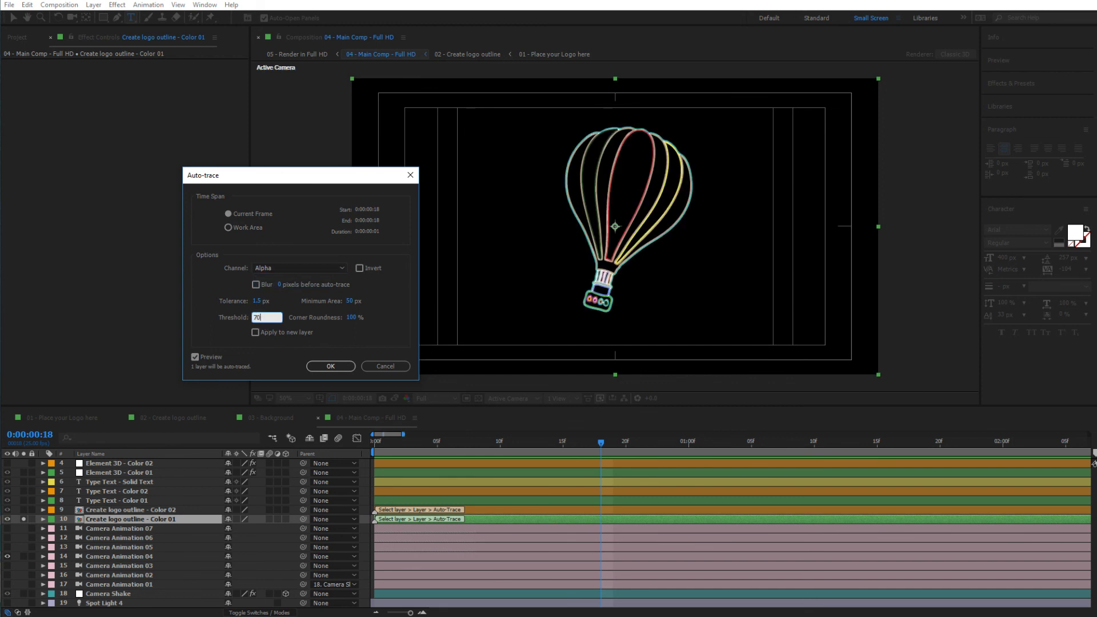
click(267, 351)
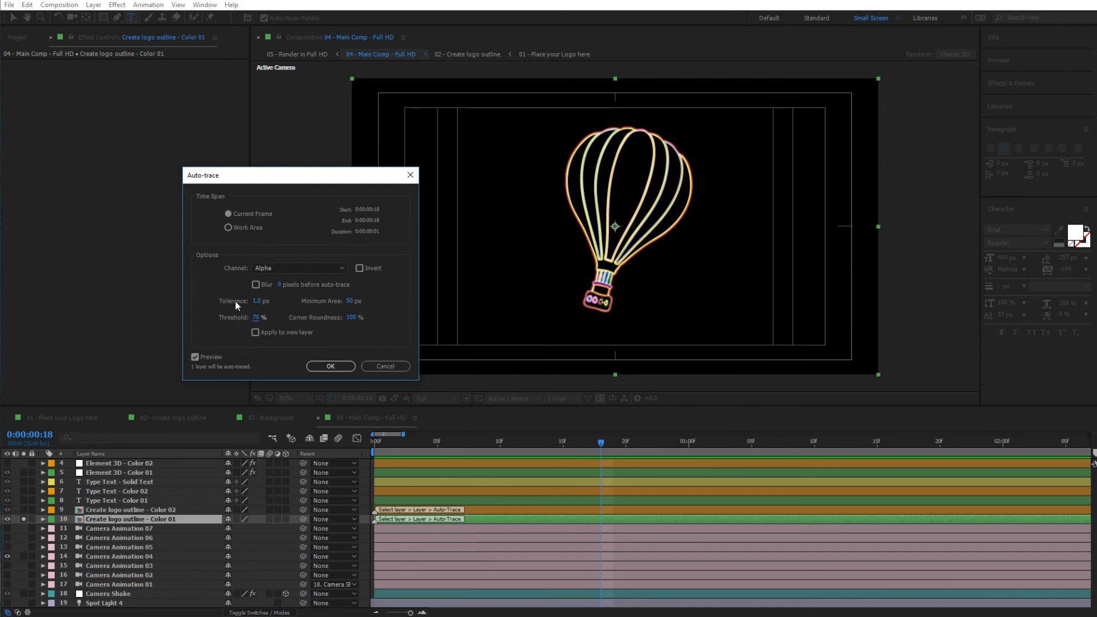
click(330, 366)
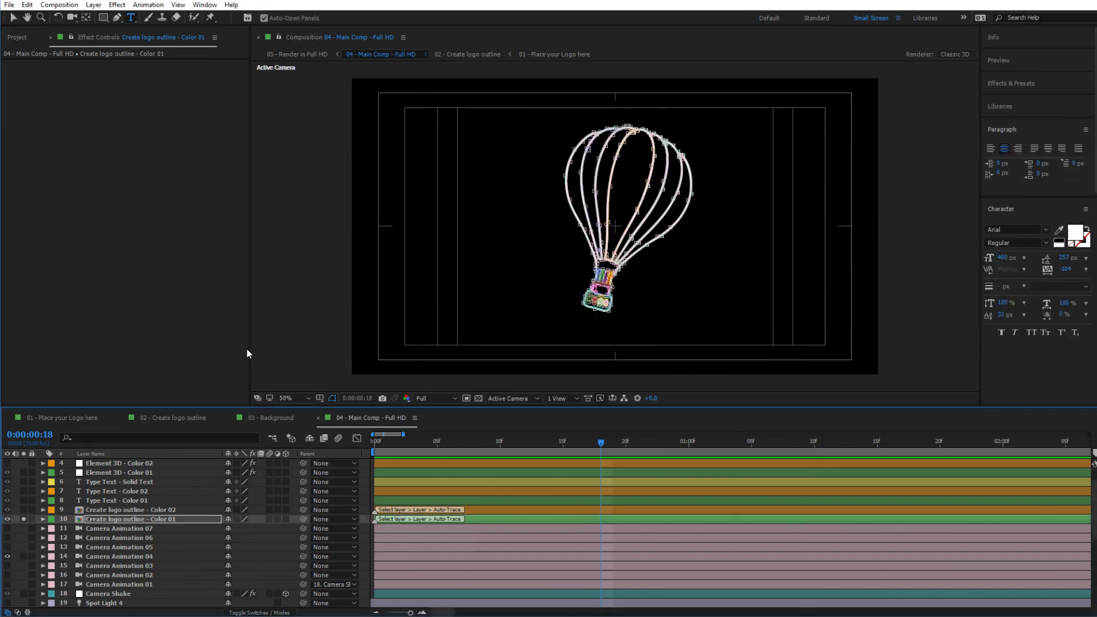
- Check the traced mask paths up close and turn off solo for the Create logo outline - Color 01 layer
key(period)
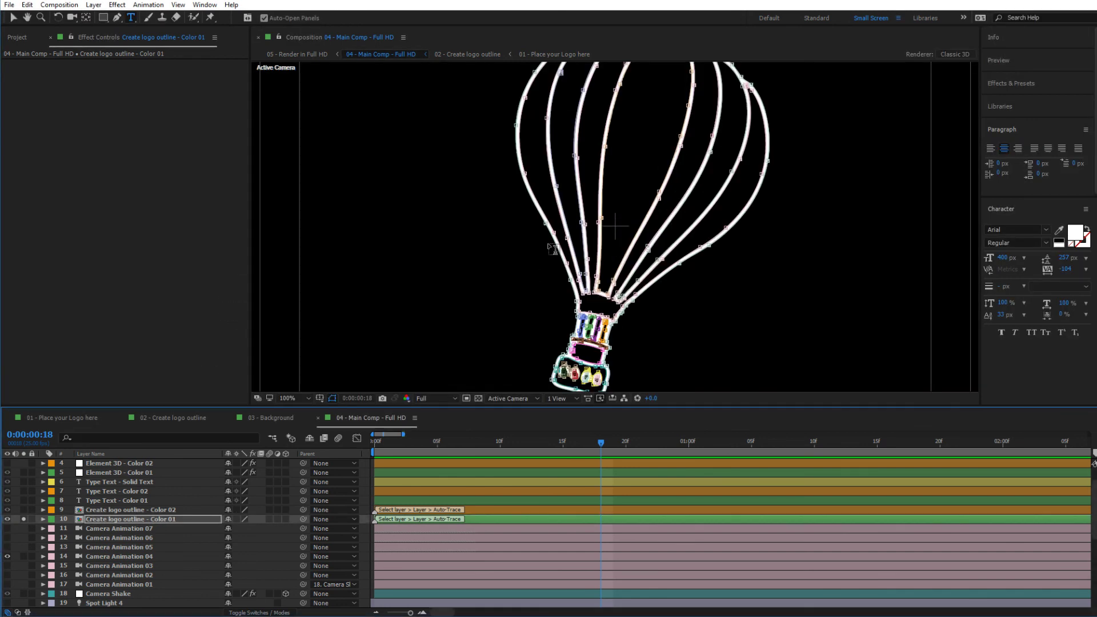
key(period)
key(comma)
click(23, 519)
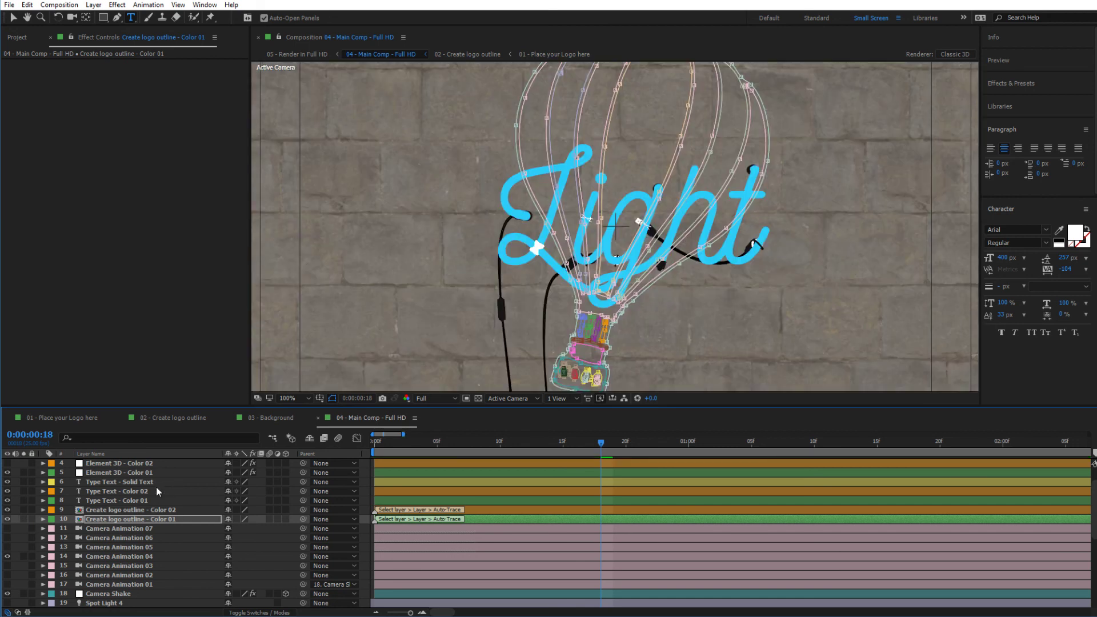
- Set Path Layer 1 in the Custom Text and Masks of Element 3D - Color 01 to Create logo outline - Color 01
click(132, 473)
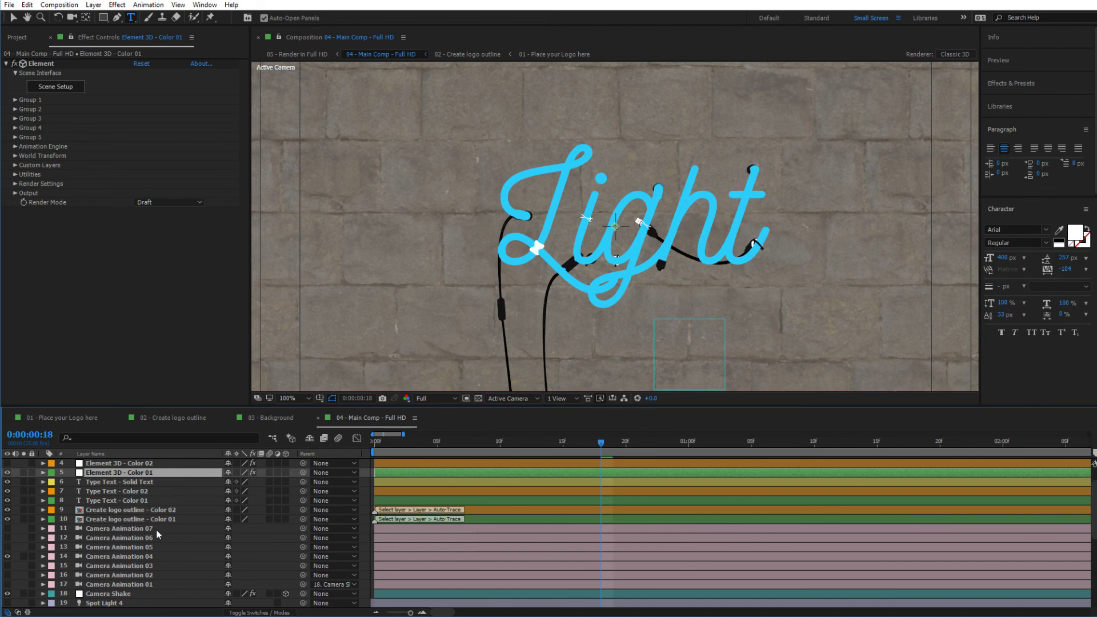
click(148, 519)
click(126, 472)
click(15, 166)
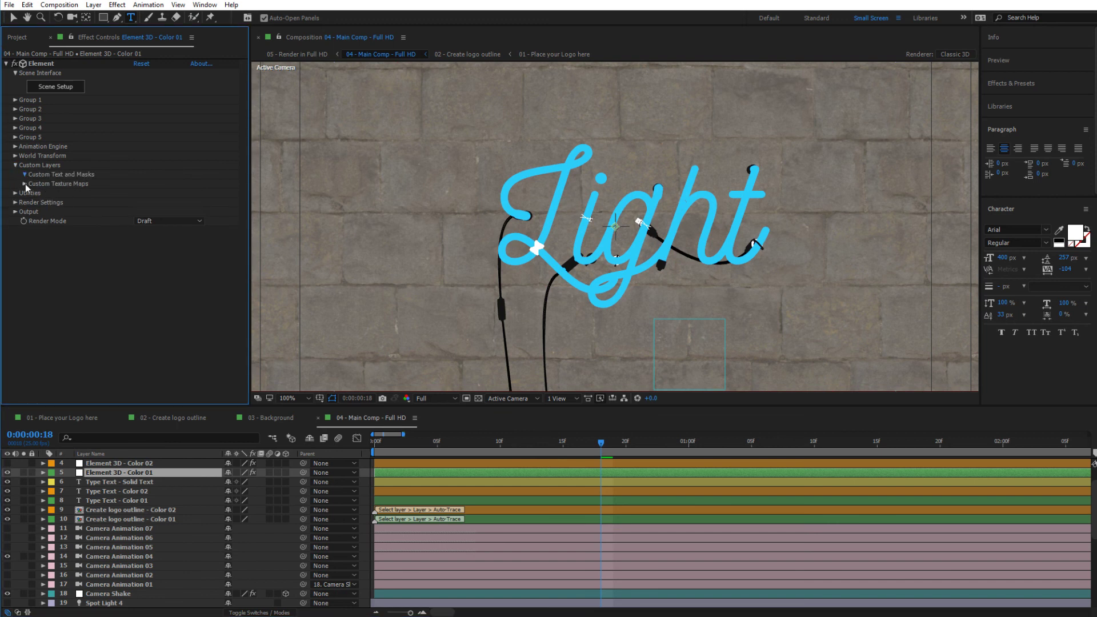
click(24, 174)
click(156, 182)
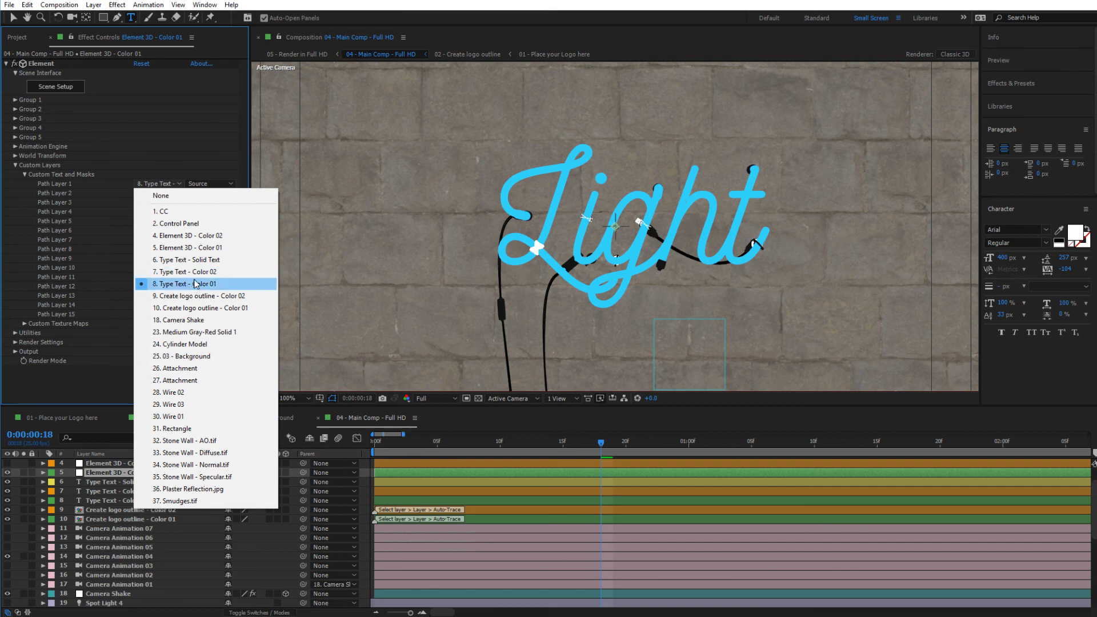
click(192, 310)
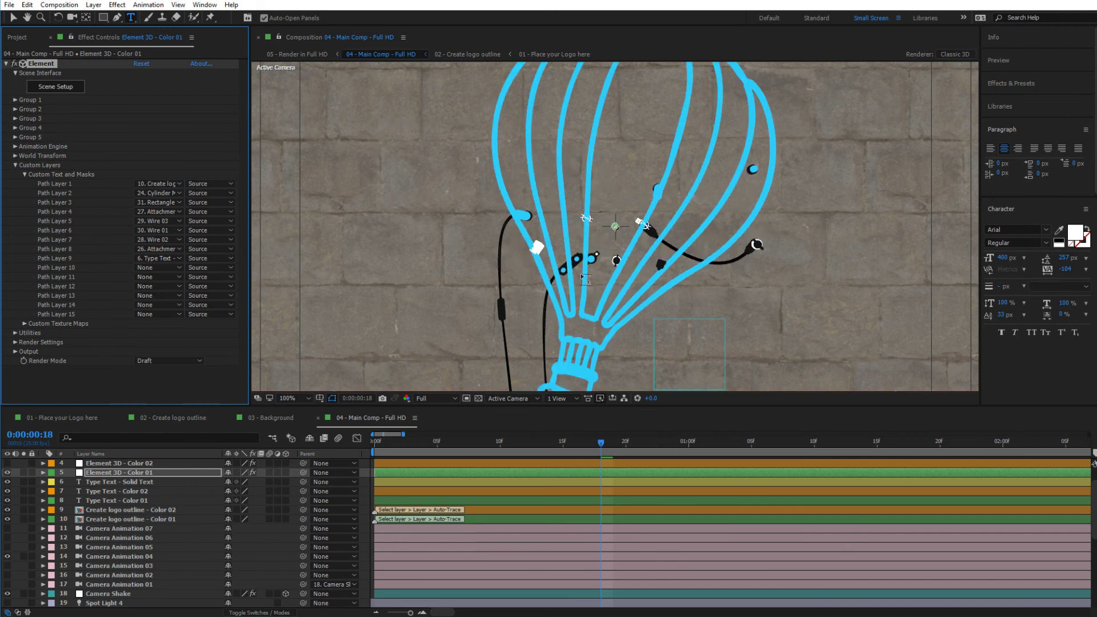
- Set the Element effect's Render Mode to Full Render on the Element 3D - Color 01 layer
key(comma)
click(157, 362)
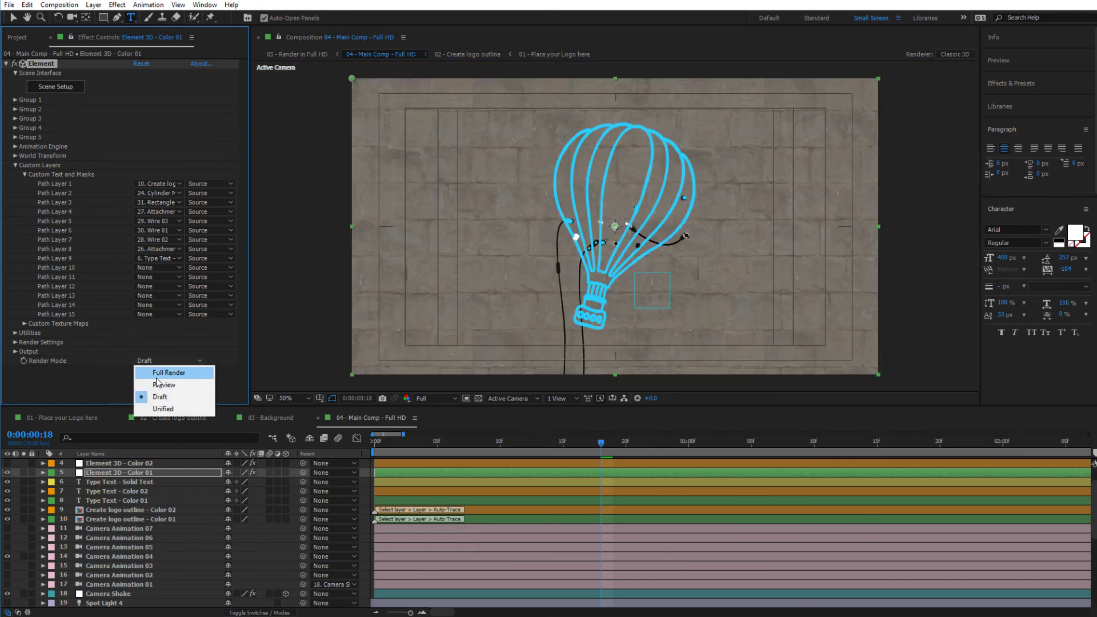
click(166, 373)
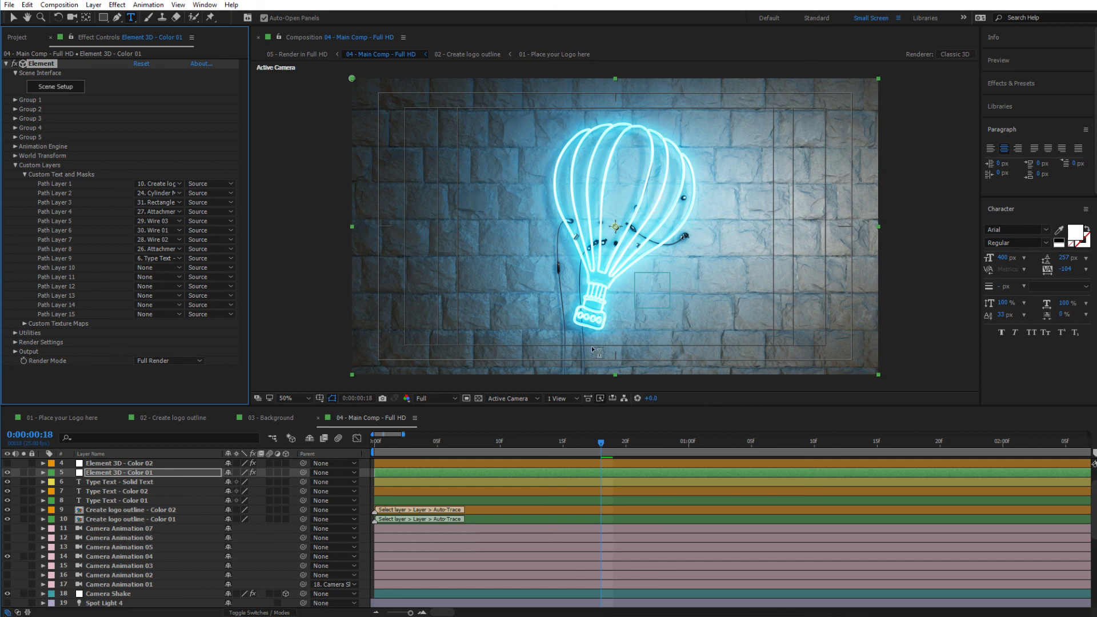
- Examine the rendered neon balloon up close, from its envelope and wires down to the basket's overlapping tubes
click(131, 465)
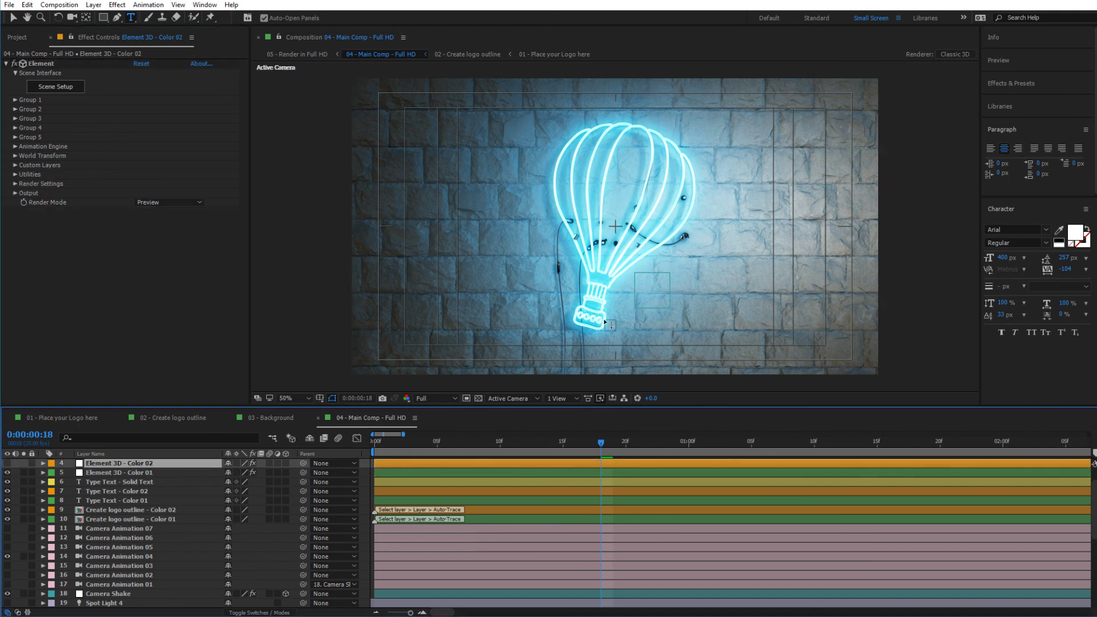
scroll(603, 320, up, 1)
scroll(603, 319, down, 1)
key(slash)
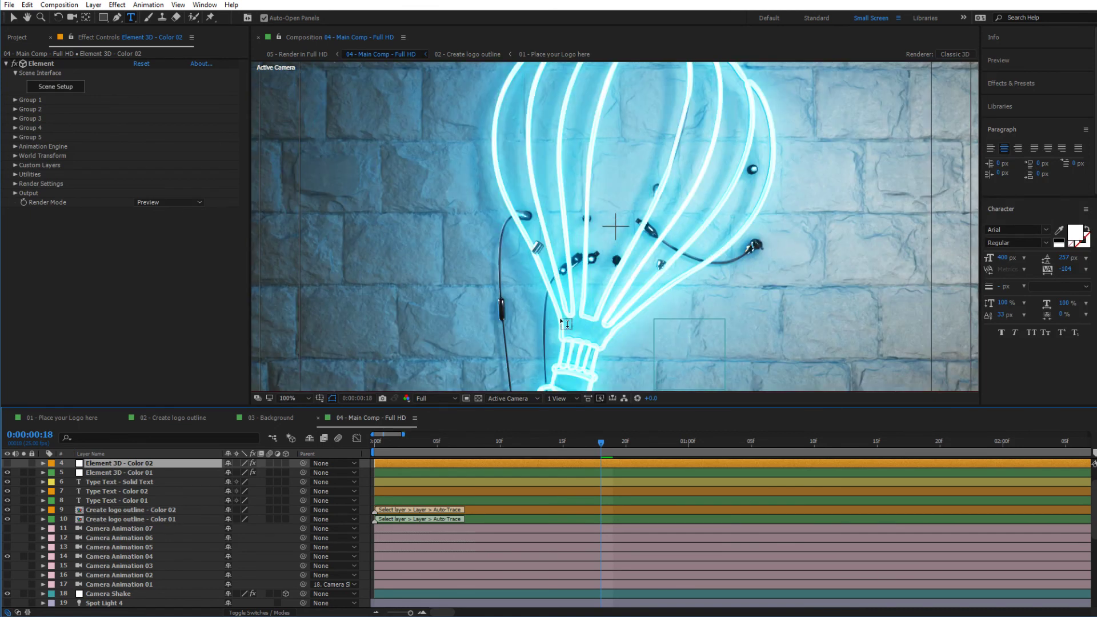
scroll(566, 323, up, 2)
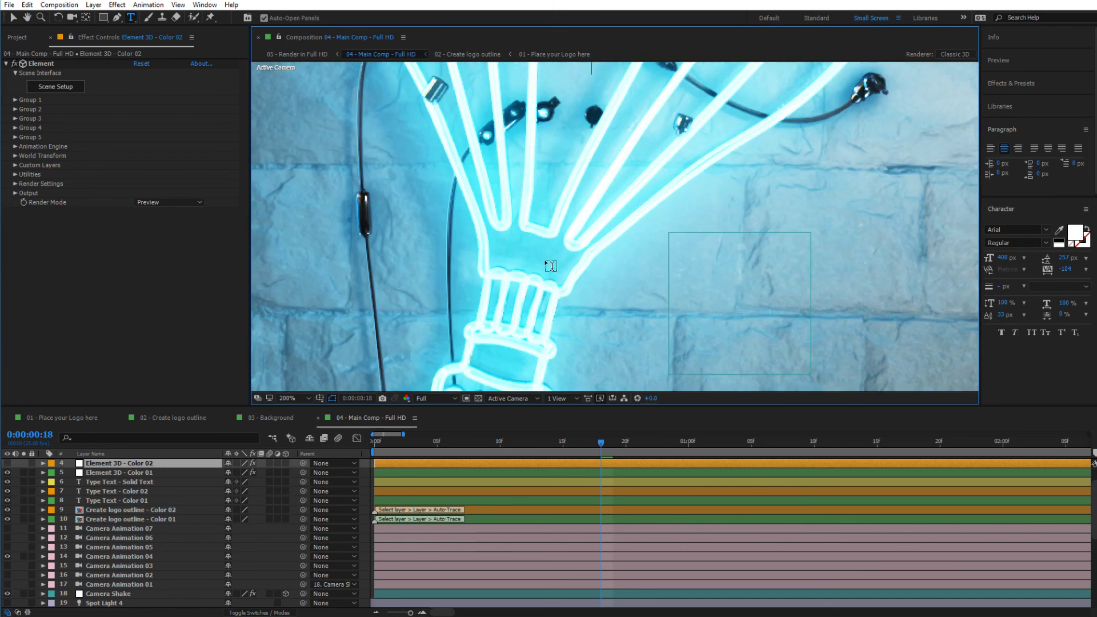
drag(532, 295, 589, 323)
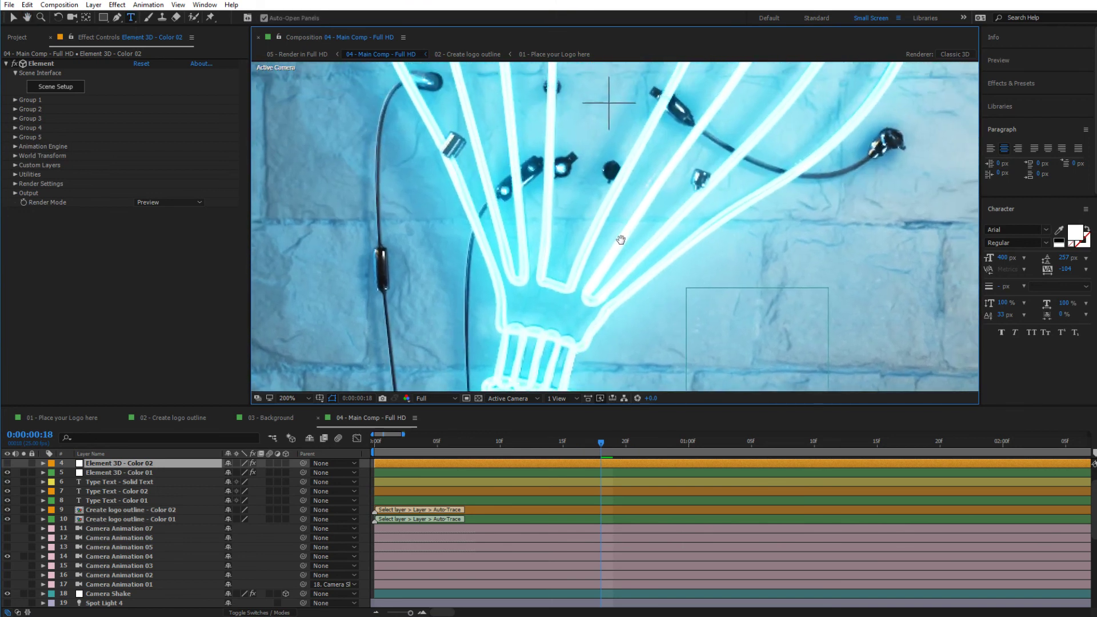
drag(620, 238, 564, 282)
scroll(565, 276, down, 2)
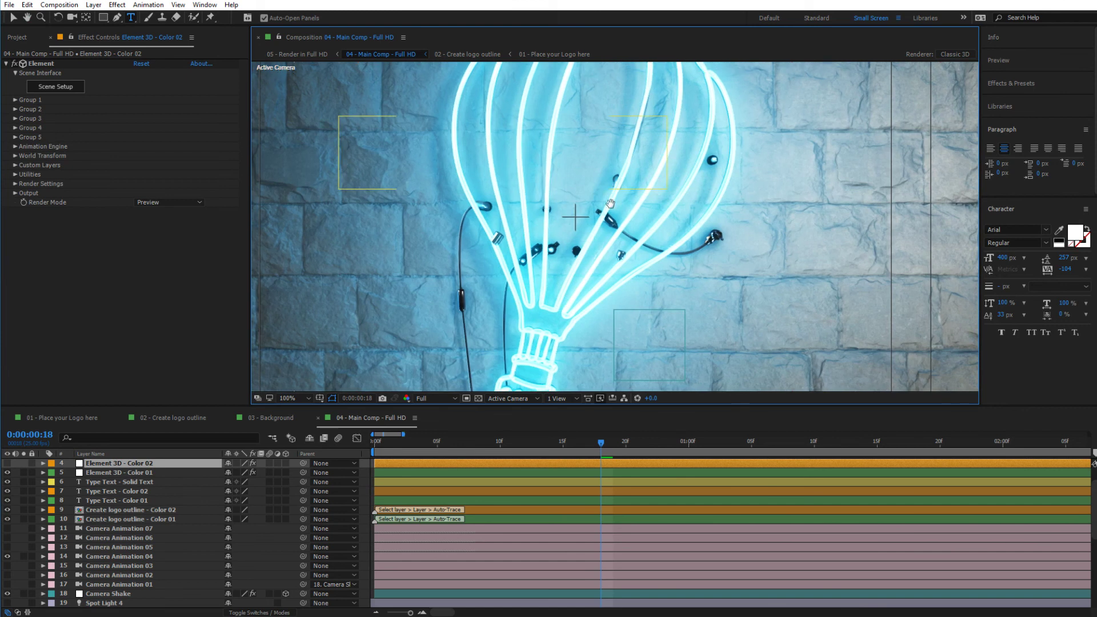
key(ctrl+t)
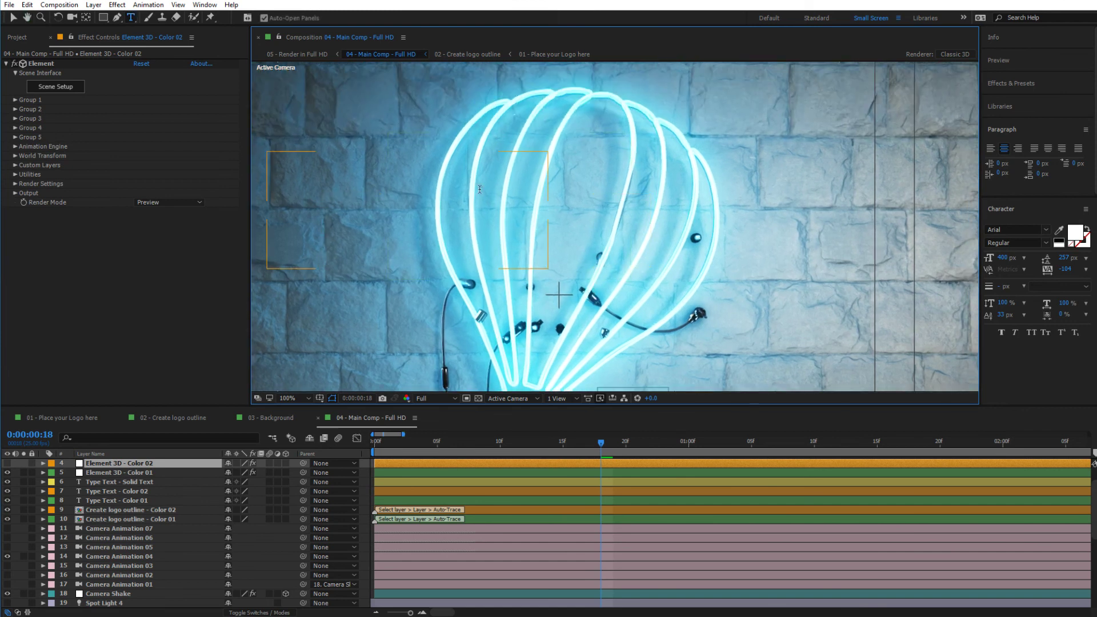
scroll(500, 329, down, 5)
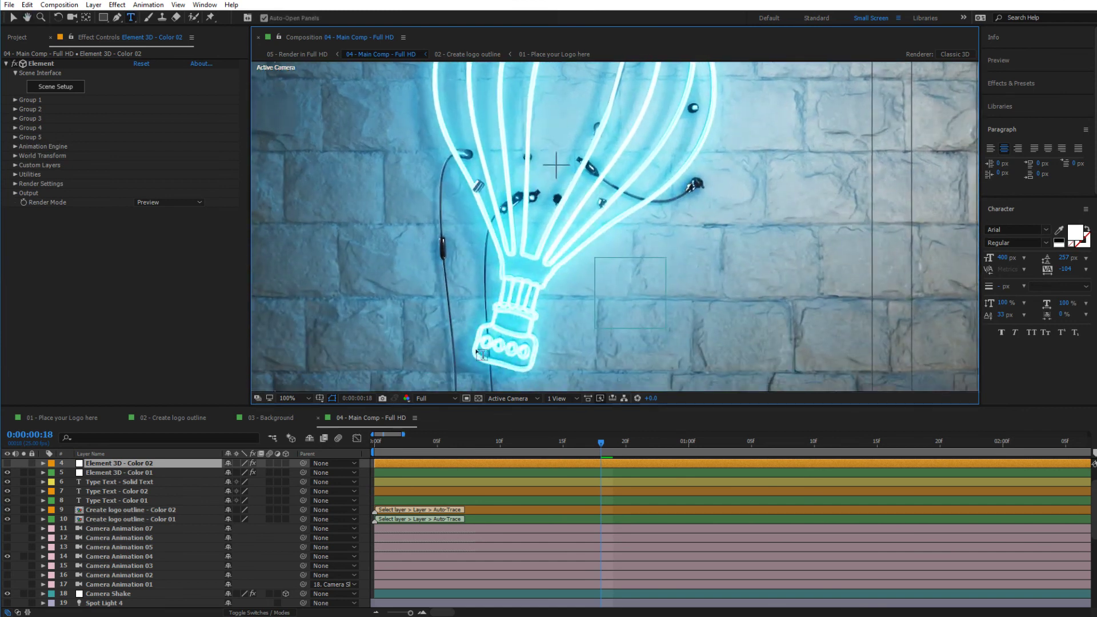
scroll(519, 320, up, 1)
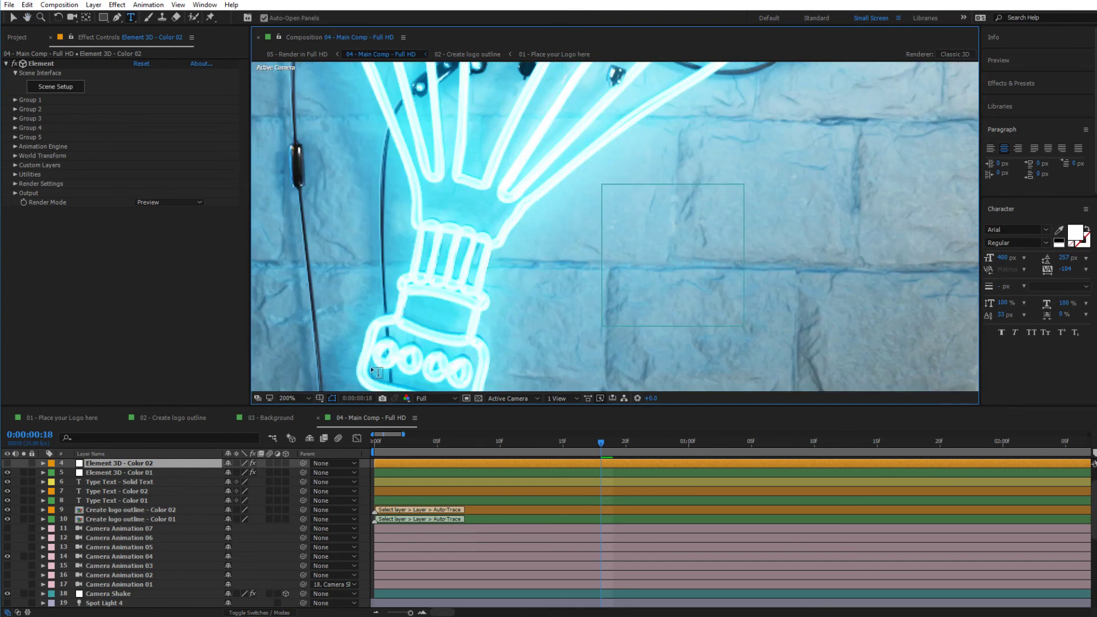
drag(454, 318, 492, 260)
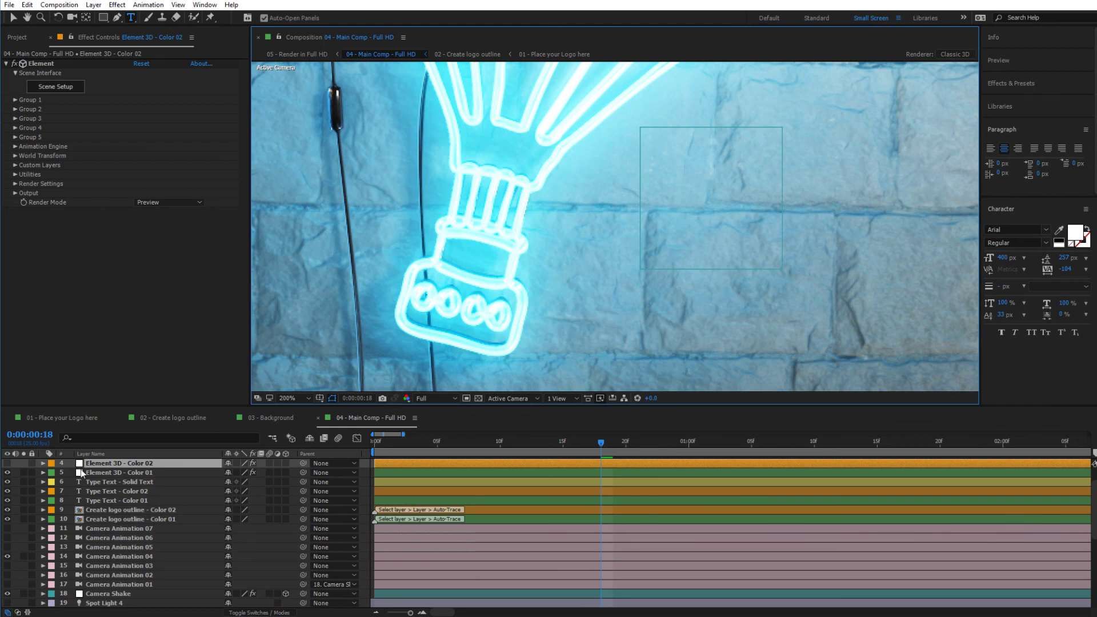
- Isolate the Create logo outline - Color 01 layer again to view its masks over the white outline
click(98, 512)
click(96, 519)
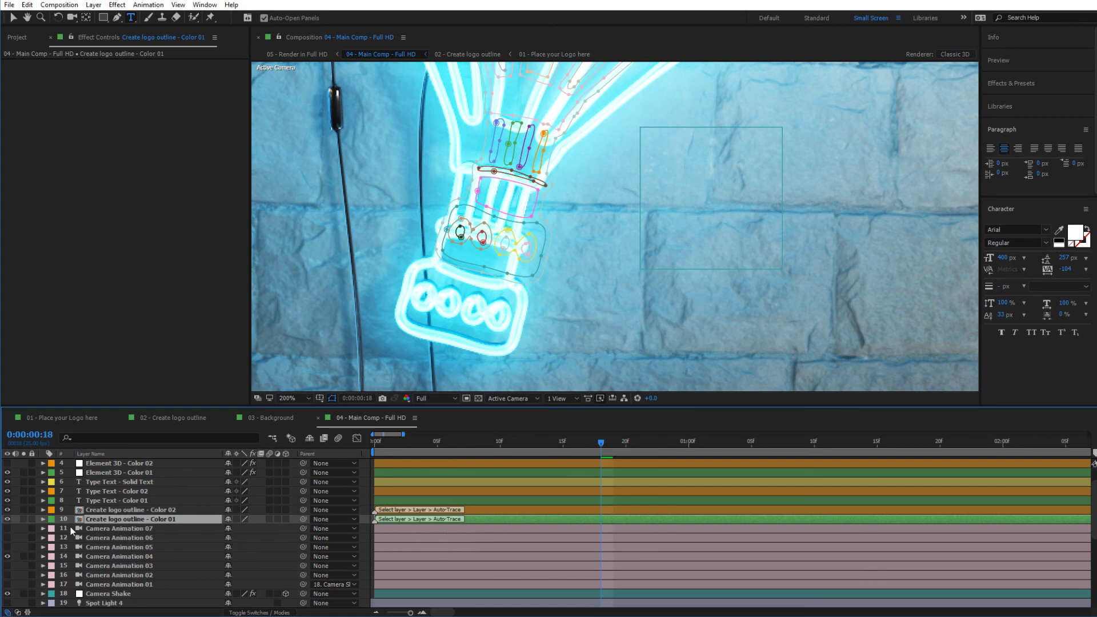
click(24, 519)
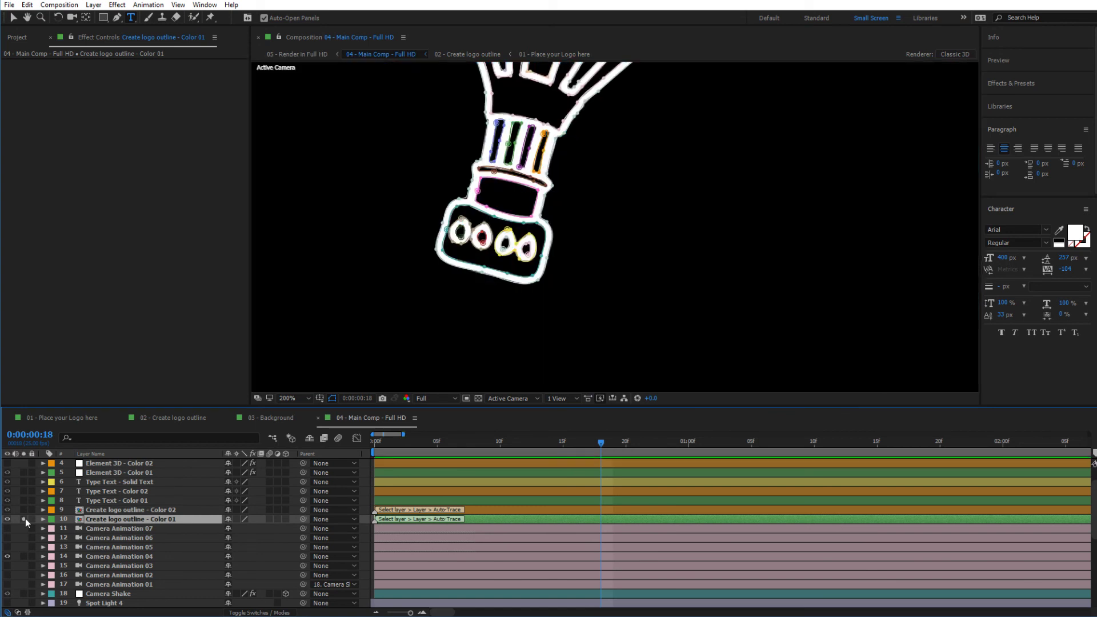
- List the mask paths of the Create logo outline - Color 01 layer with the balloon basket enlarged in view
click(12, 17)
scroll(608, 237, up, 1)
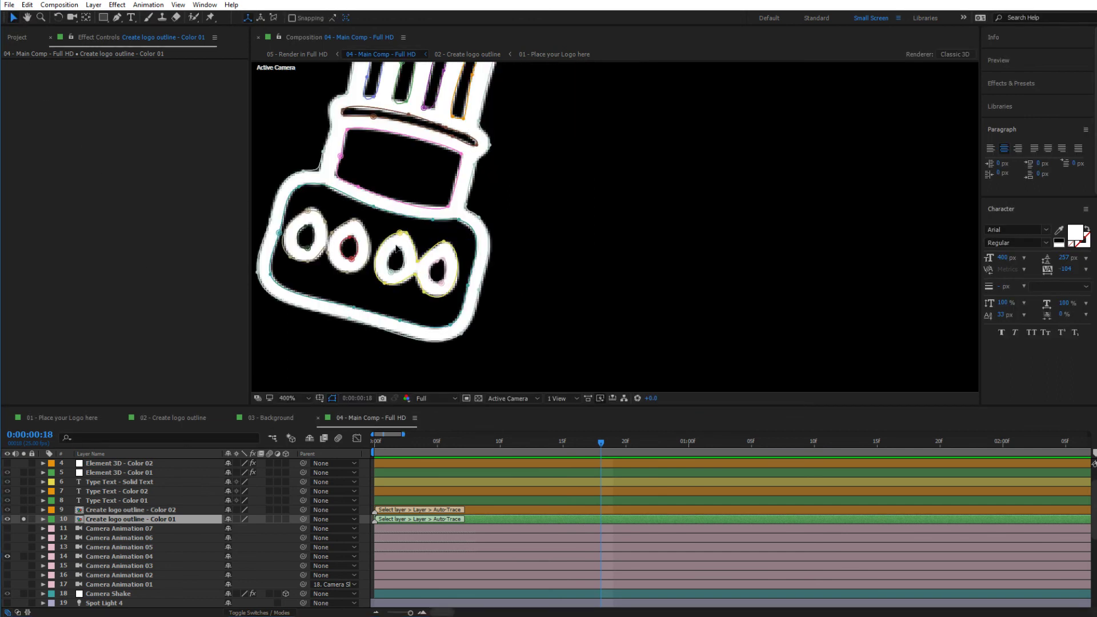
drag(364, 206, 535, 226)
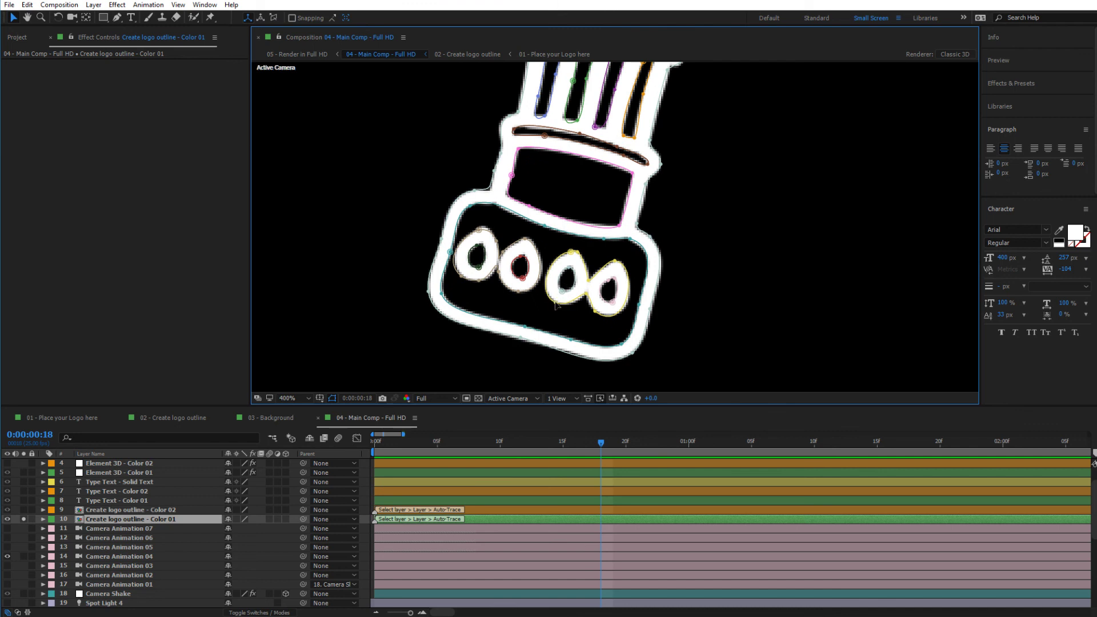
click(595, 315)
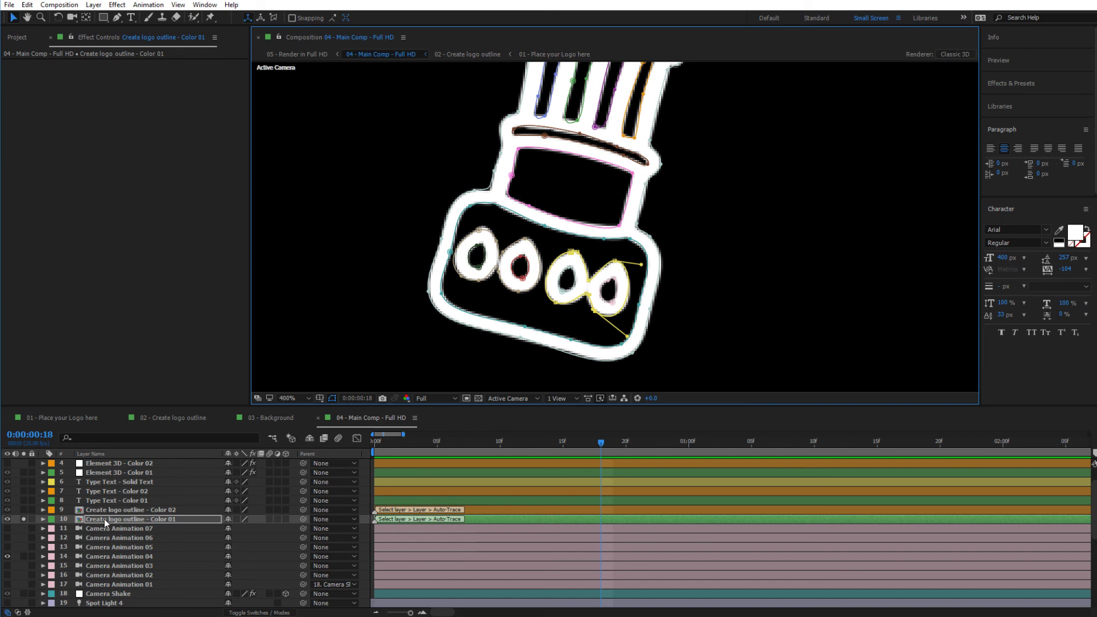
key(m)
scroll(91, 531, down, 10)
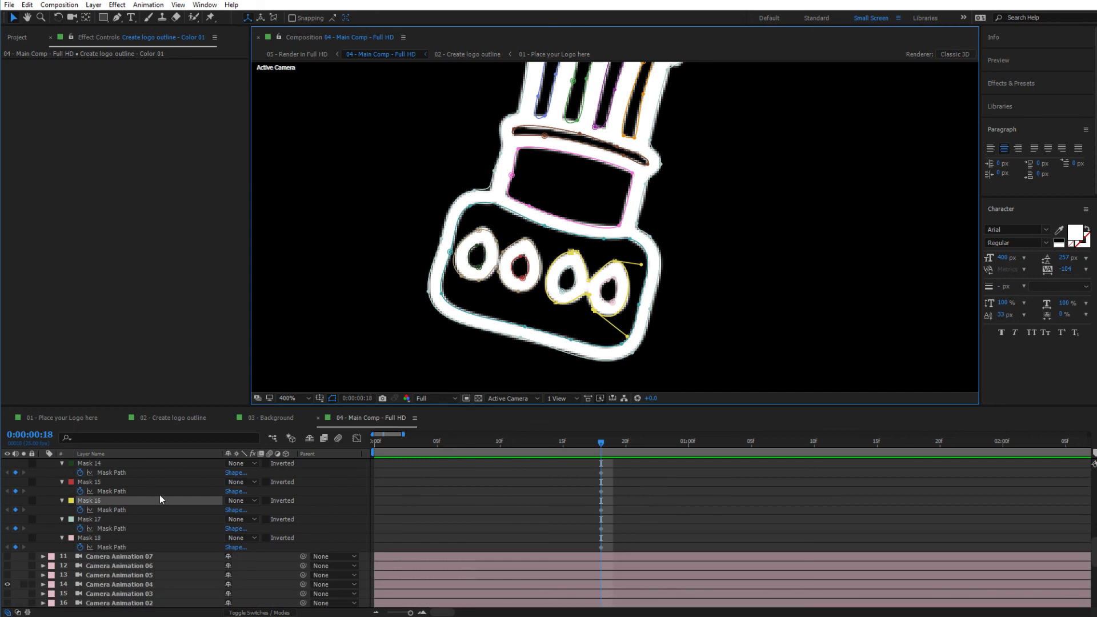
scroll(159, 494, up, 1)
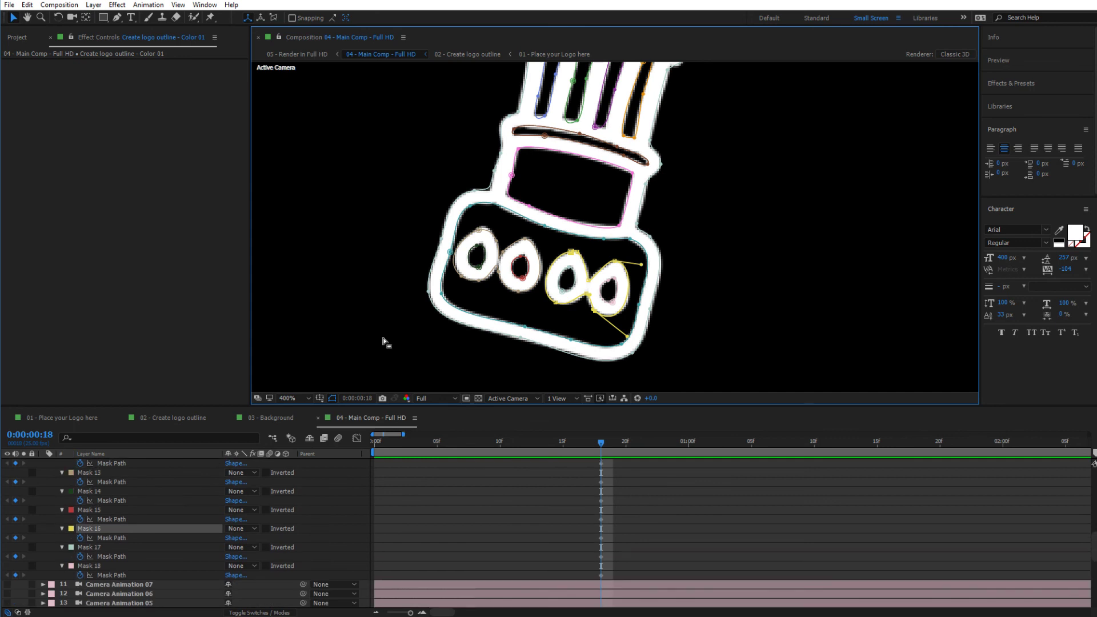
- Identify which masks trace the inner and outer outlines of the four drop shapes on the basket
click(478, 272)
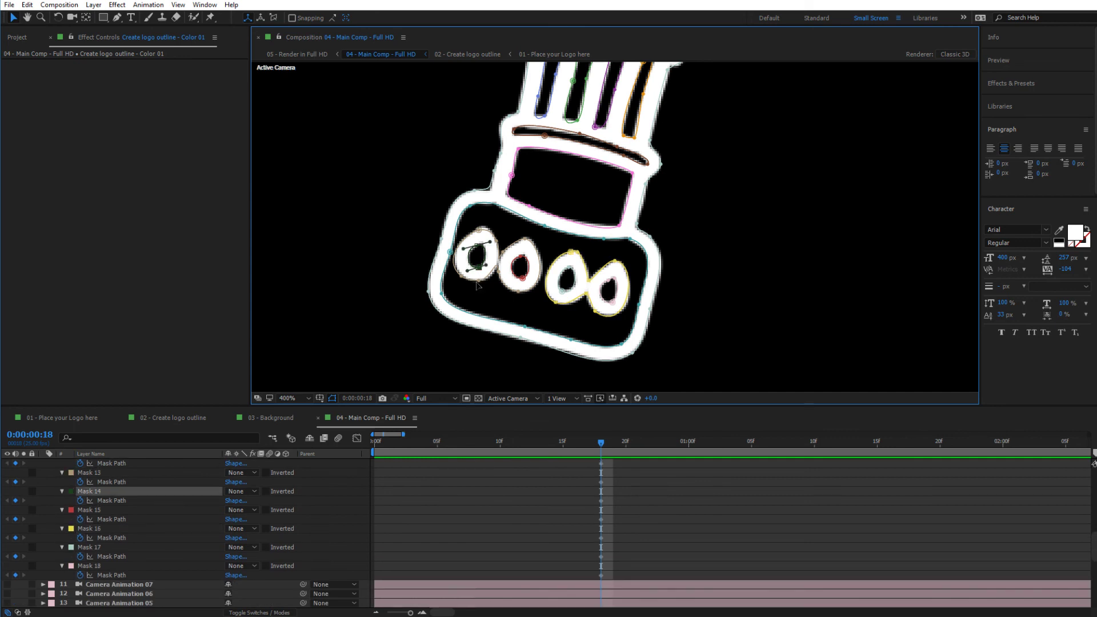
click(478, 285)
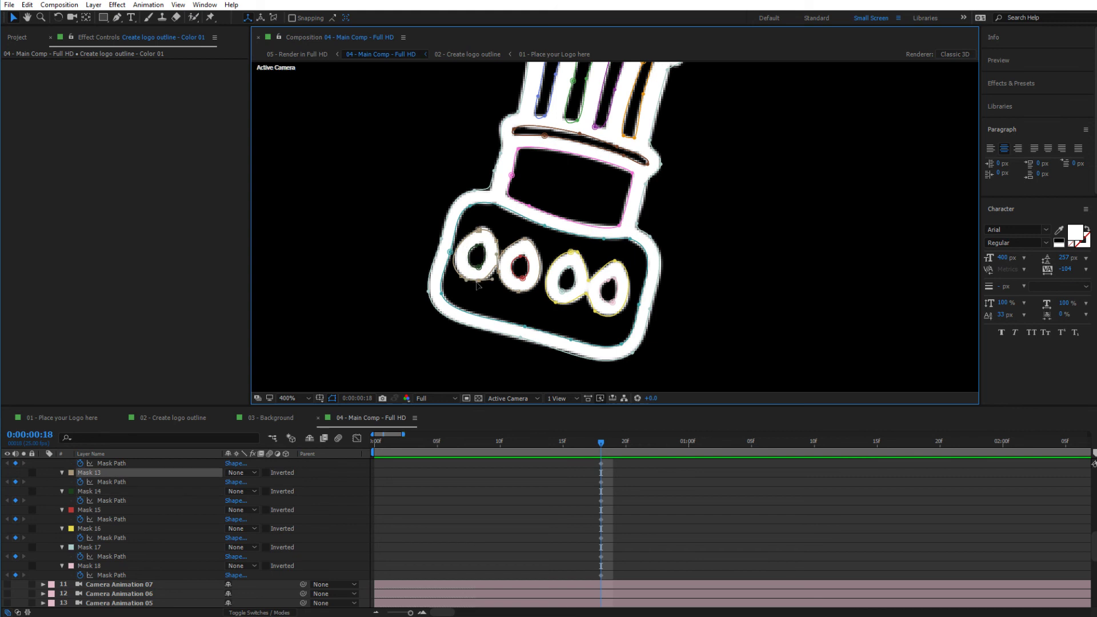
click(520, 279)
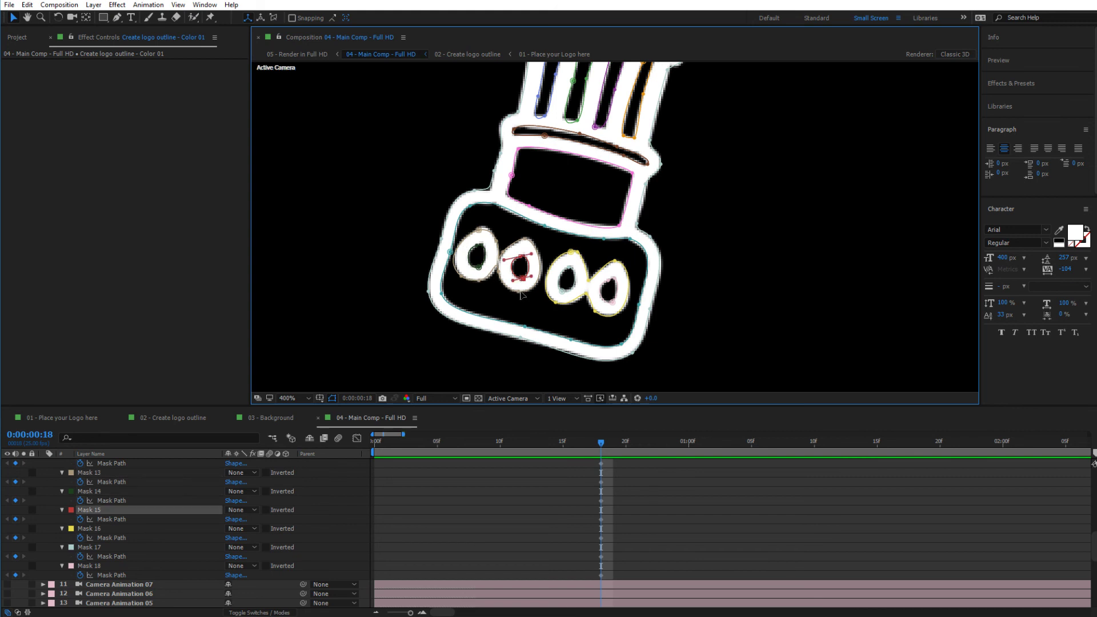
click(520, 295)
click(560, 306)
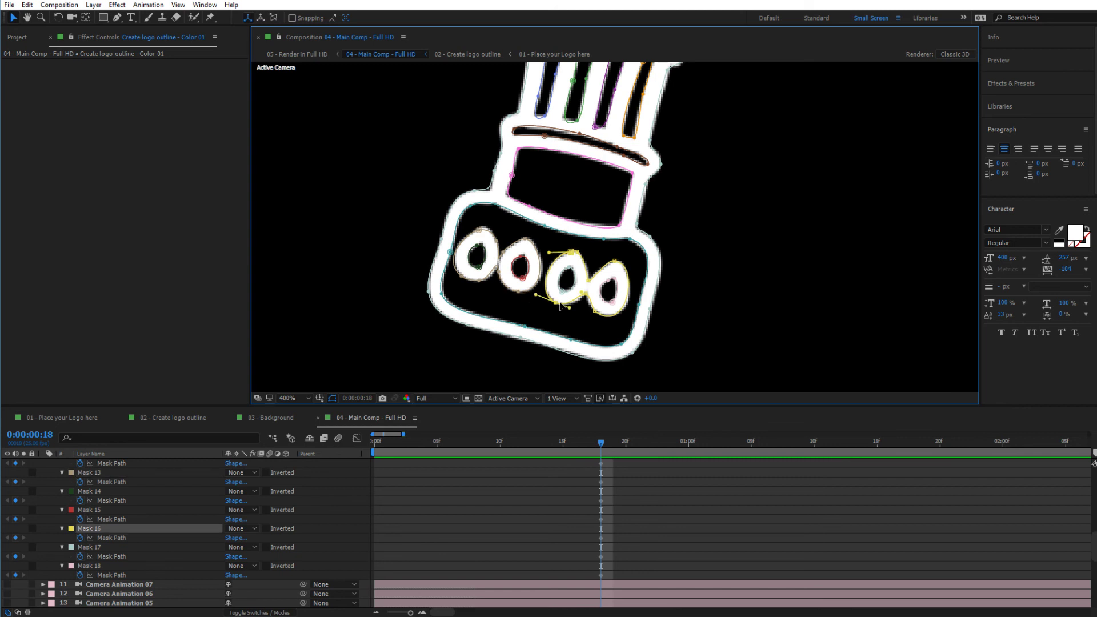
click(566, 291)
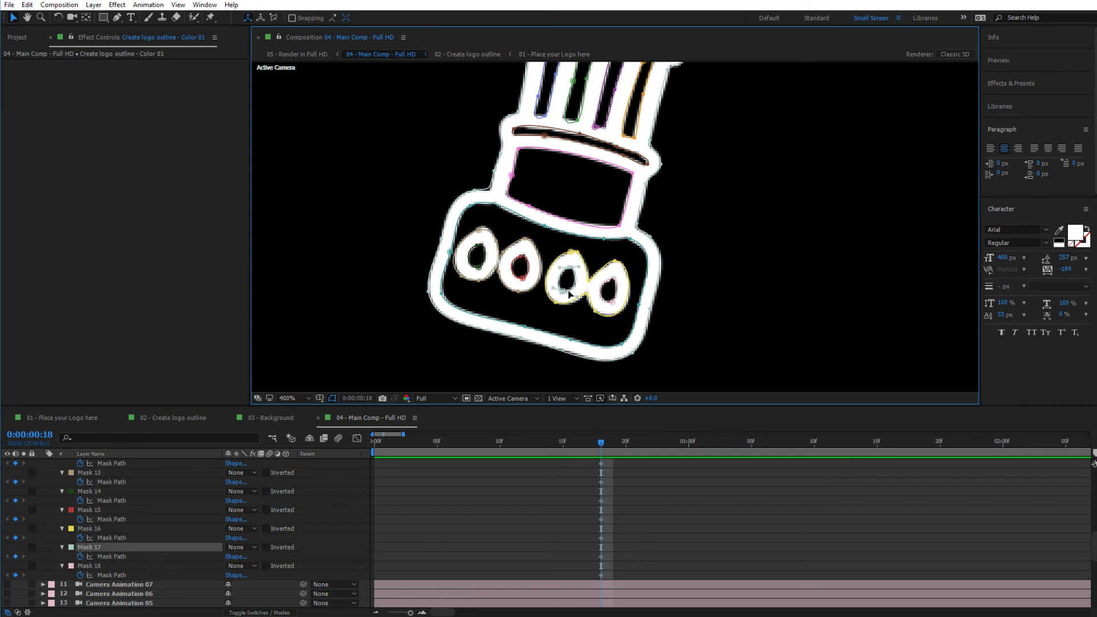
click(607, 303)
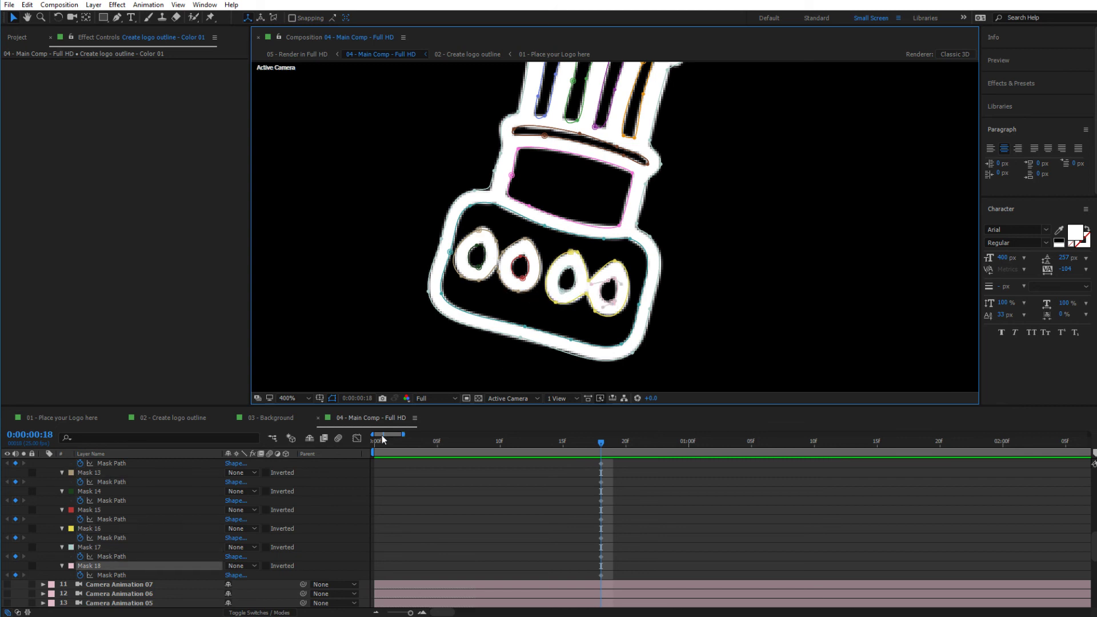
- Cut Mask 13 through Mask 18 from the Create logo outline - Color 01 layer
click(98, 473)
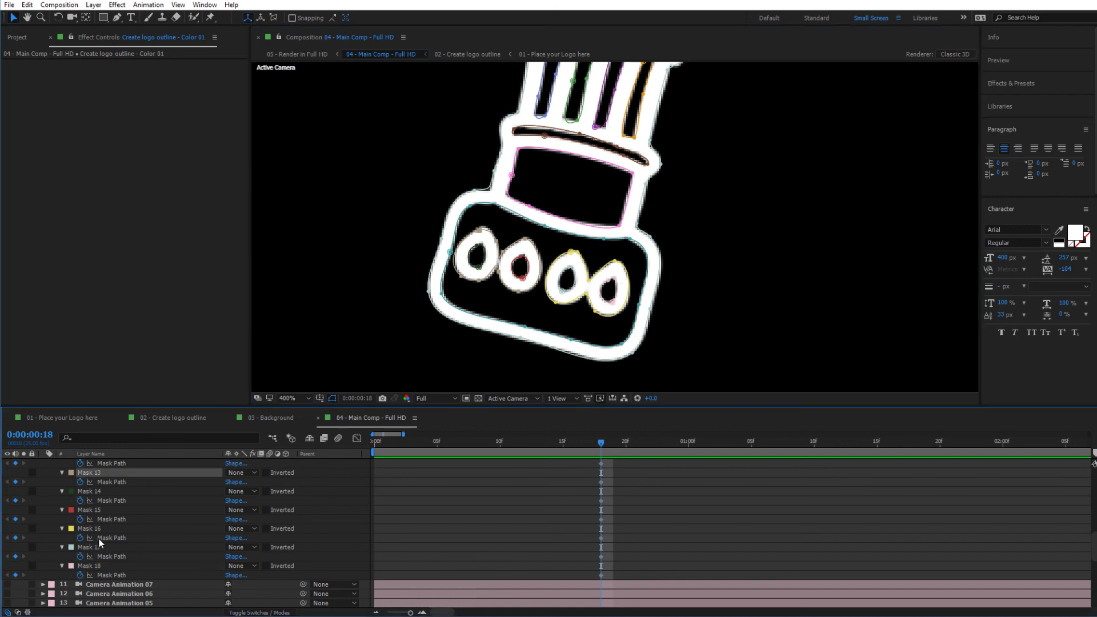
shift+click(94, 568)
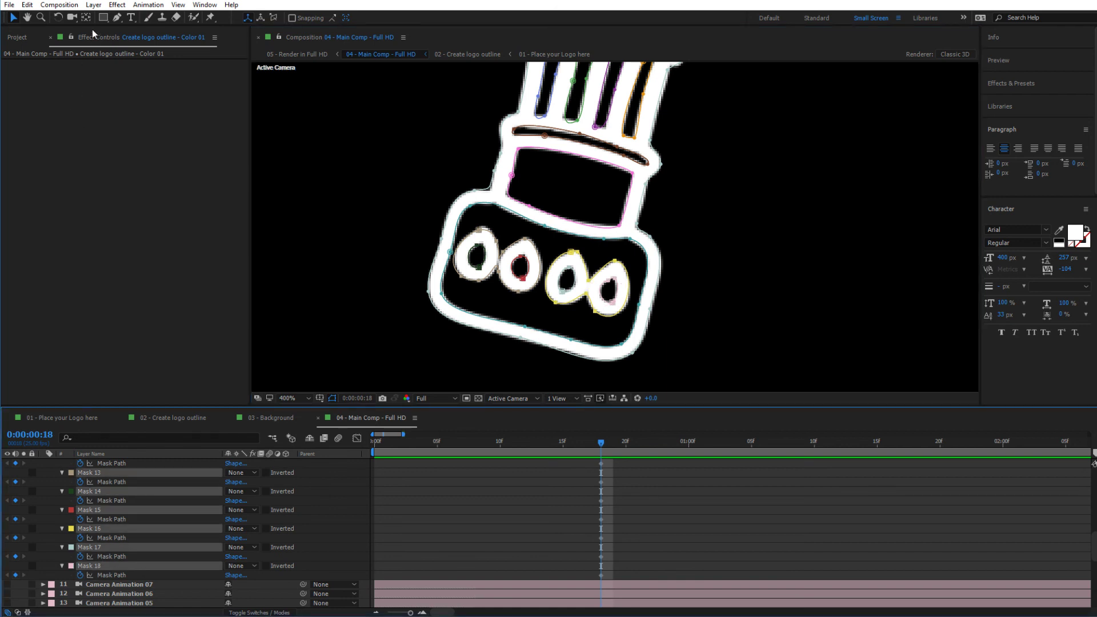
click(92, 5)
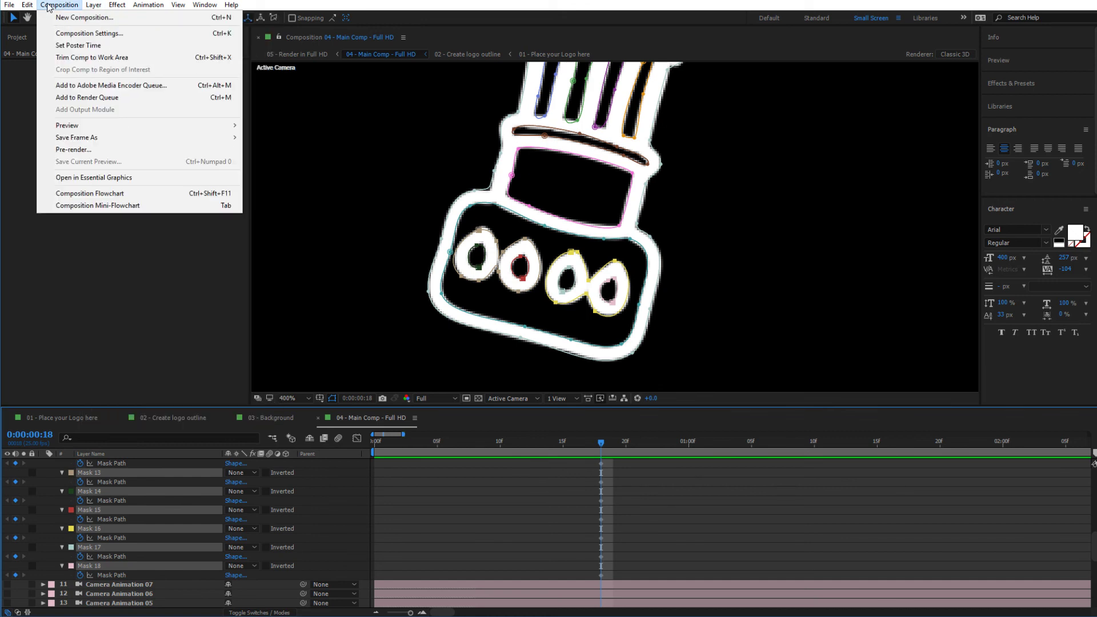
mouse_move(28, 6)
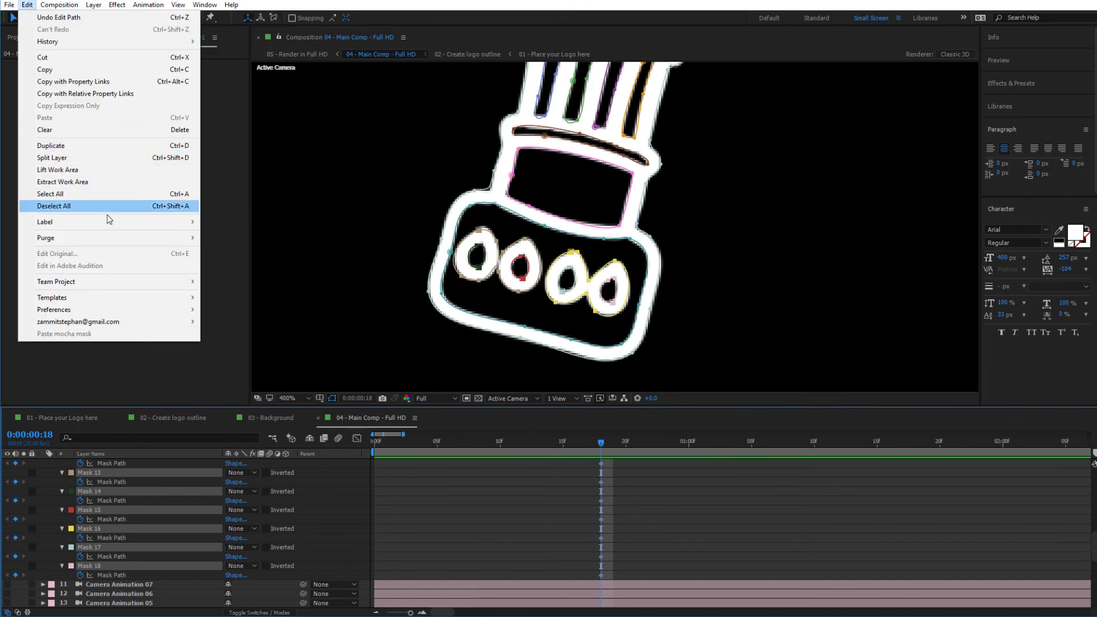
click(68, 58)
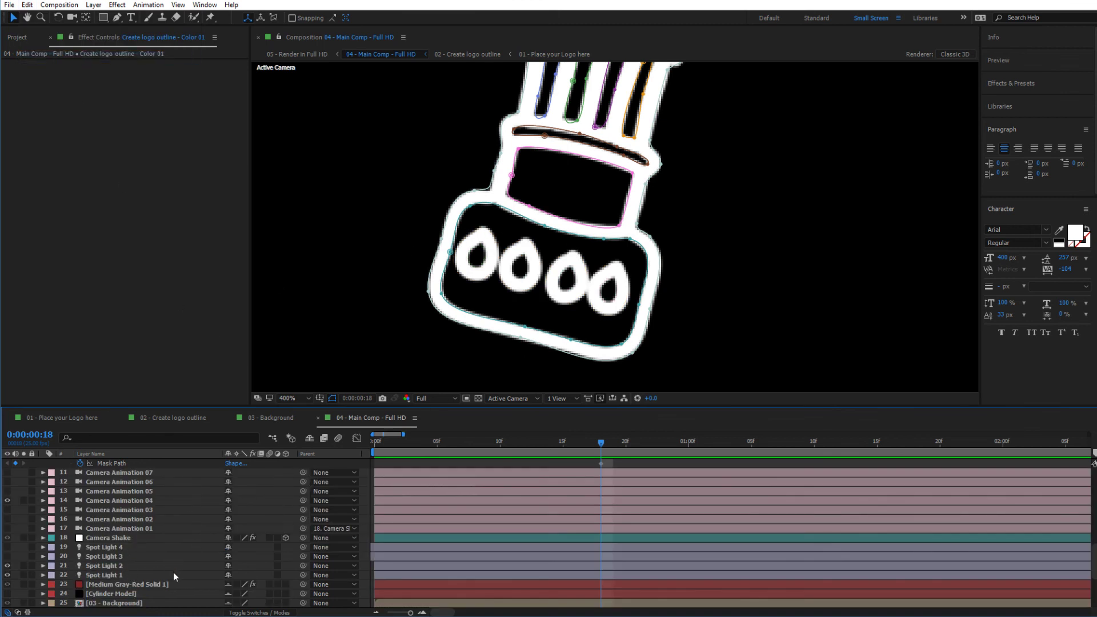
- Isolate Create logo outline - Color 02 instead of Color 01 and paste the cut drop masks into it
scroll(147, 560, up, 10)
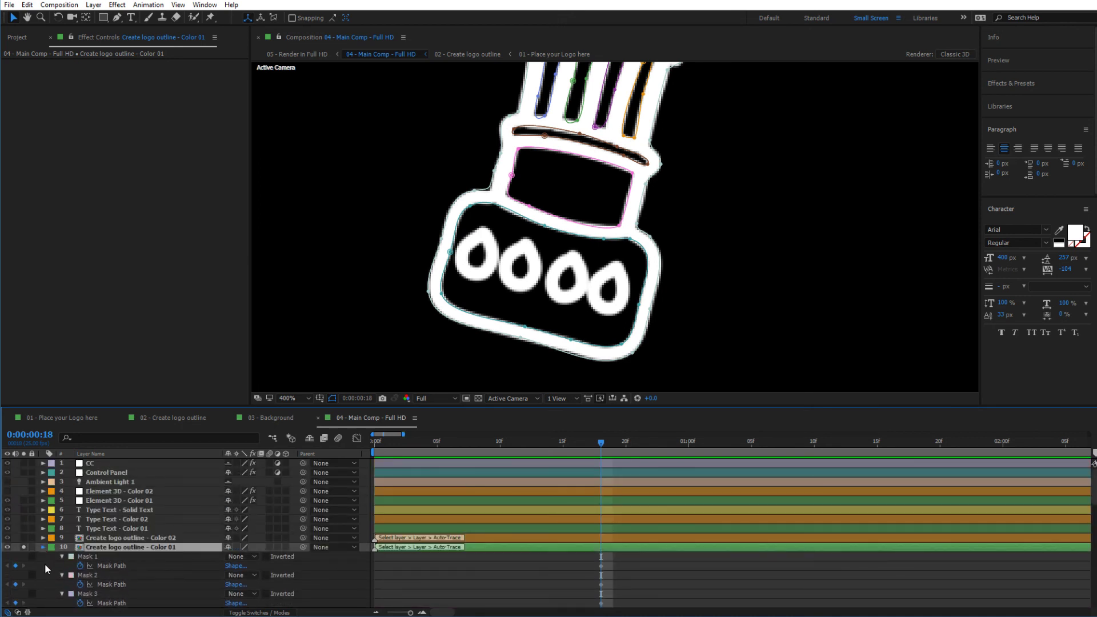
click(43, 546)
click(25, 536)
click(25, 547)
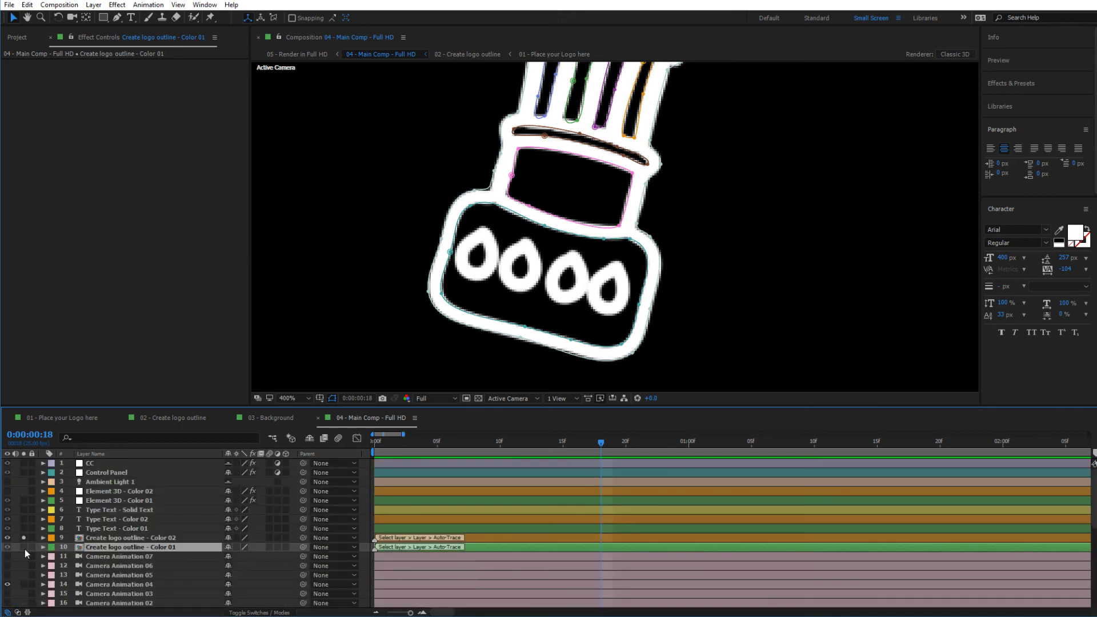
click(92, 538)
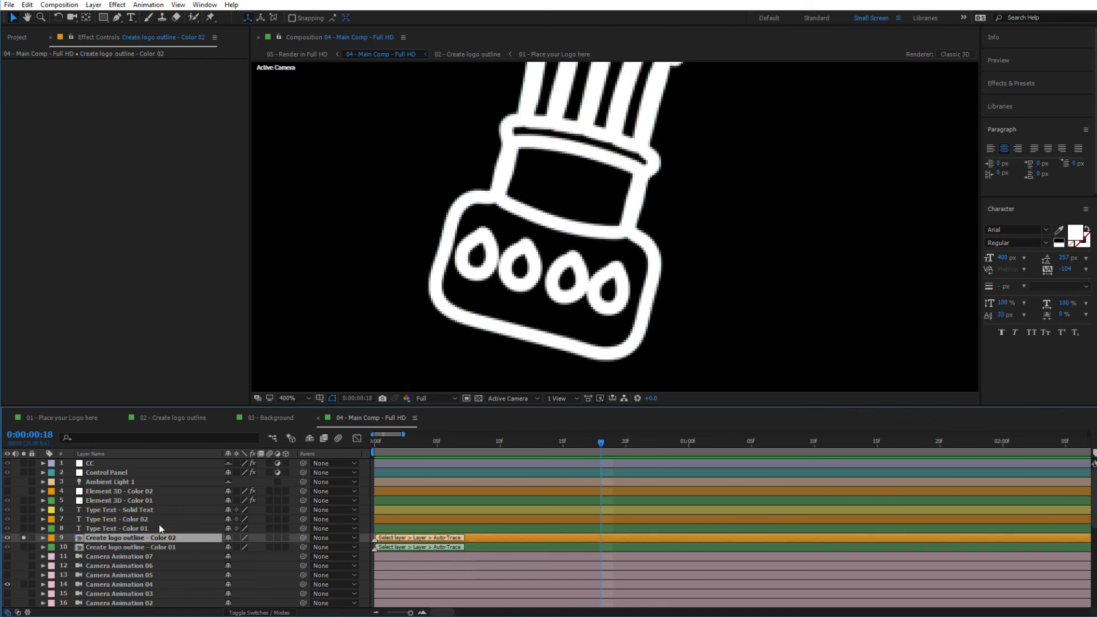
key(Return)
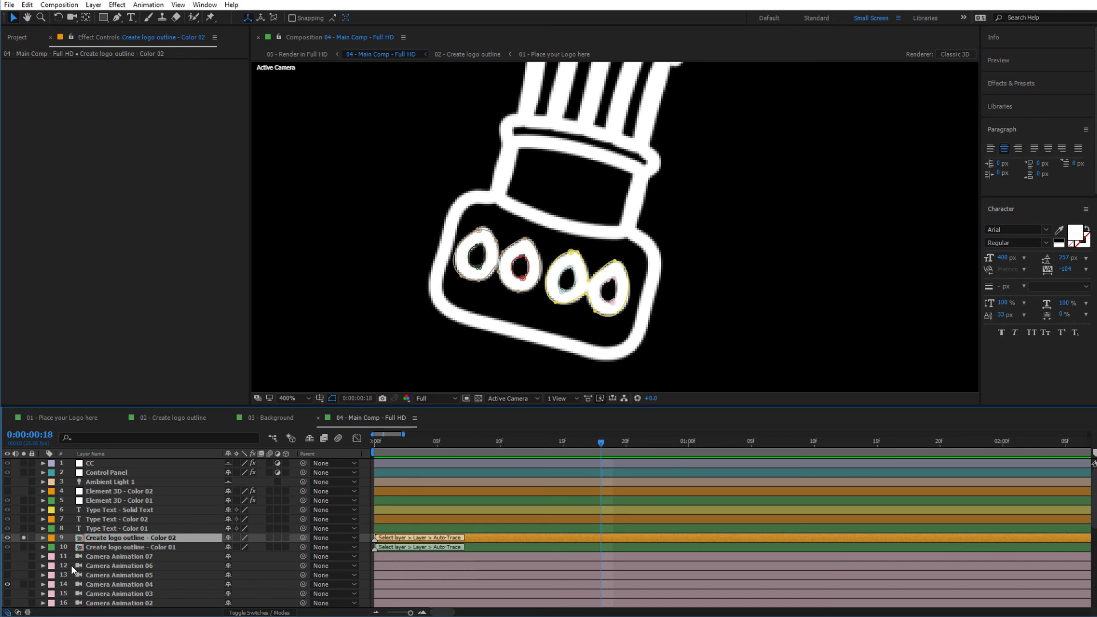
- Stop isolating the Color 02 outline, fit the composition in view and make the Element 3D - Color 02 layer visible
click(23, 537)
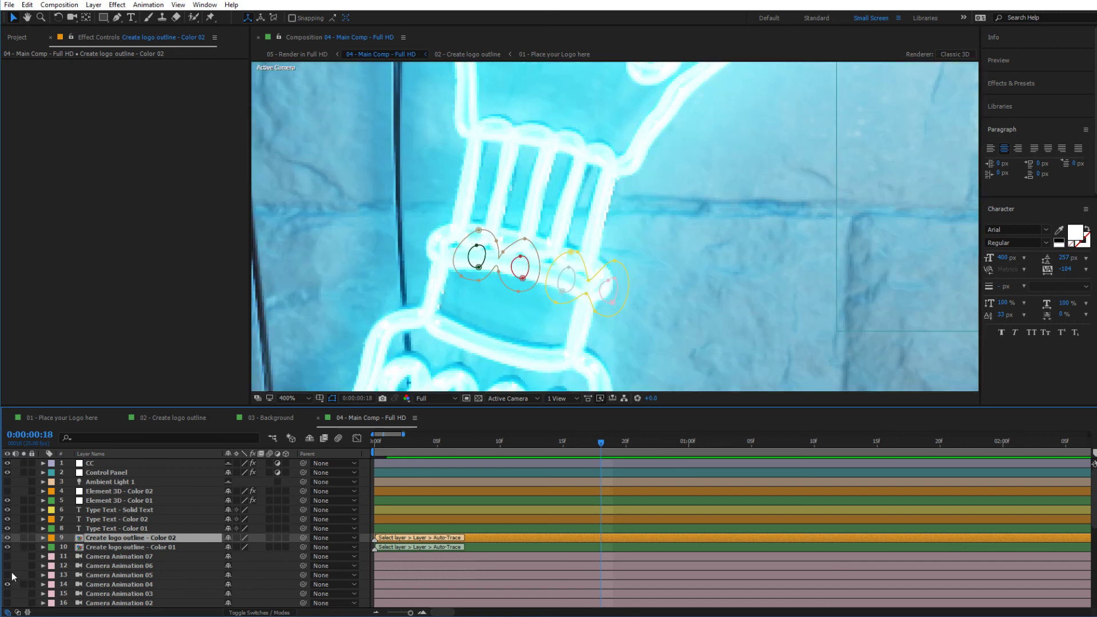
click(285, 398)
click(294, 422)
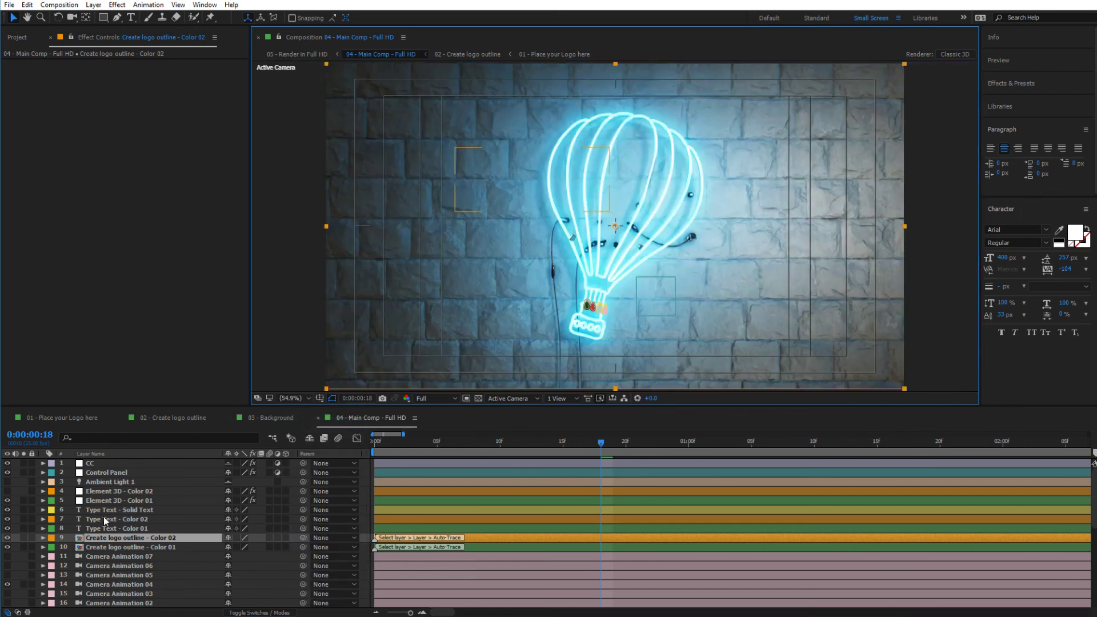
click(94, 492)
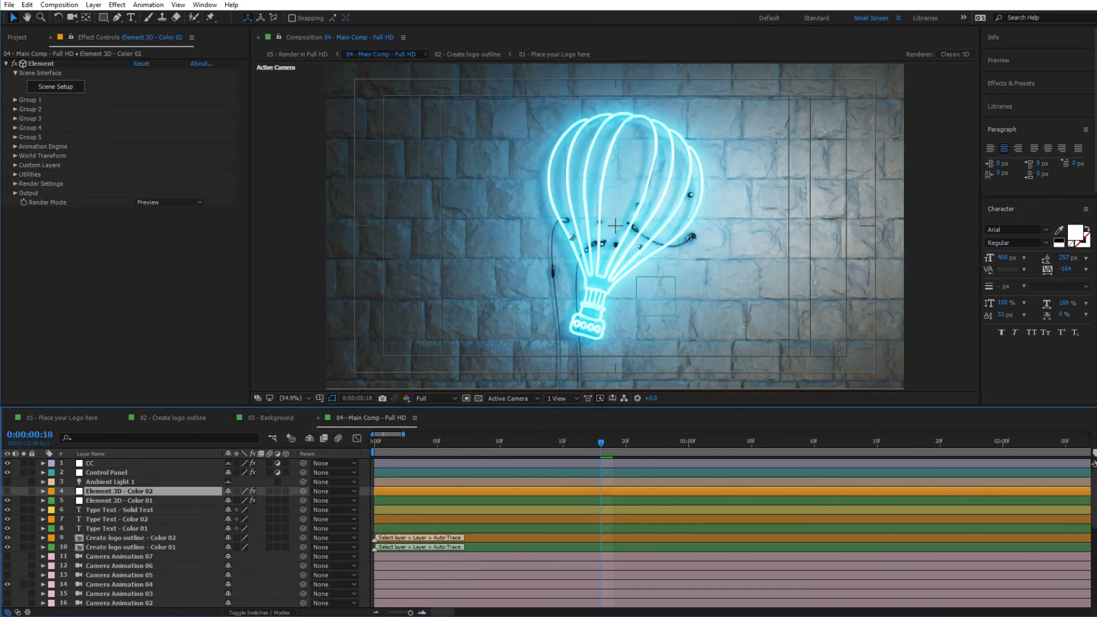
click(8, 491)
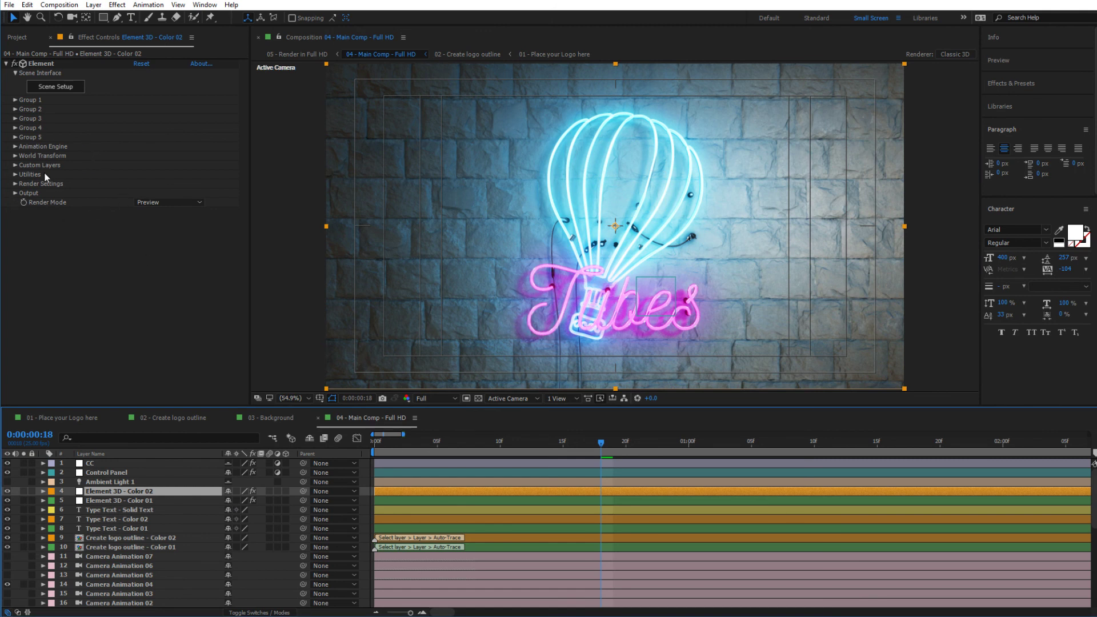
- Set Path Layer 1 in the Custom Text and Masks of Element 3D - Color 02 to Create logo outline - Color 02
click(15, 165)
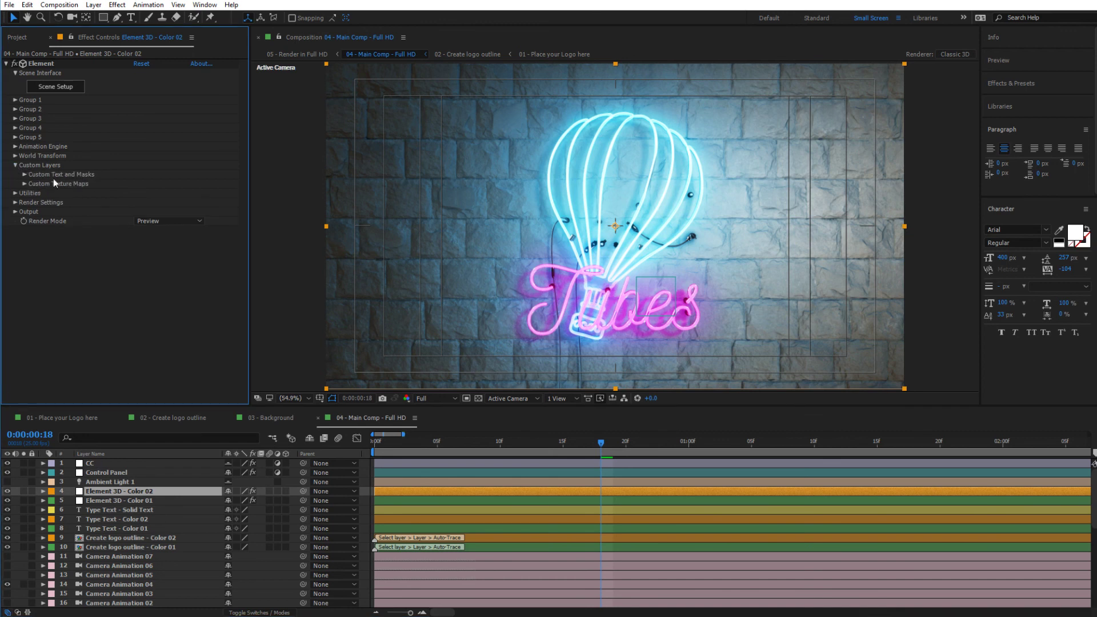
click(24, 174)
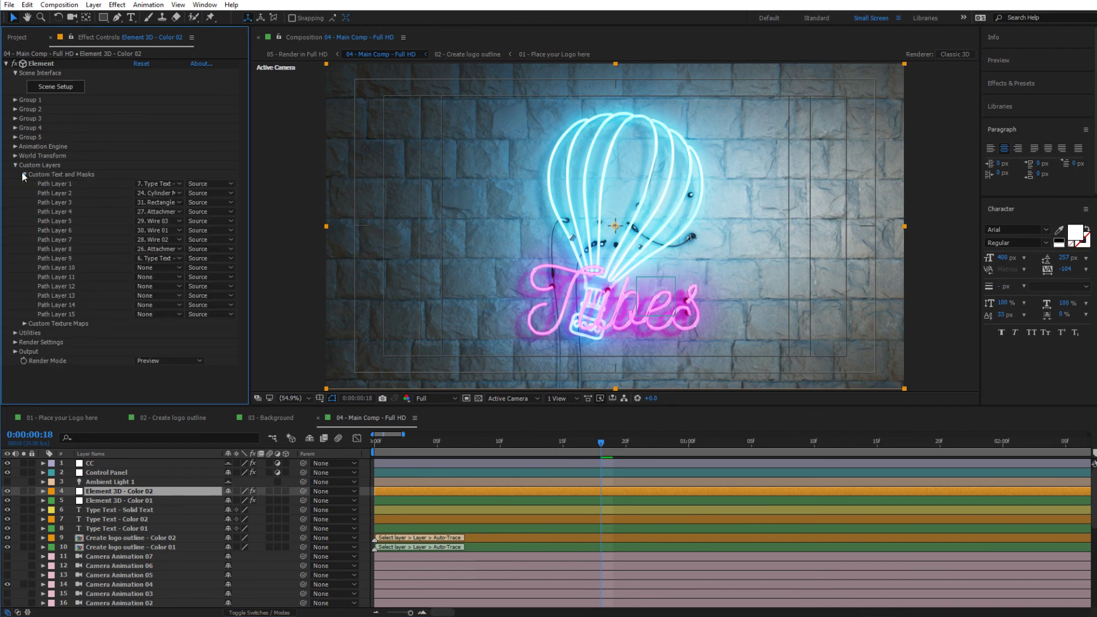
click(166, 184)
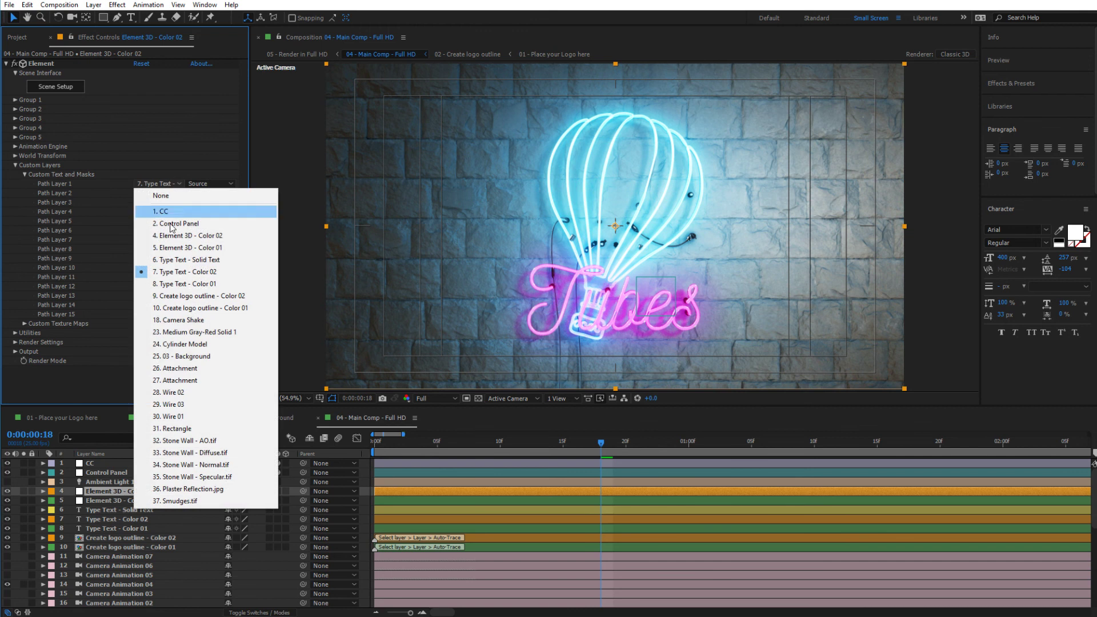
click(189, 296)
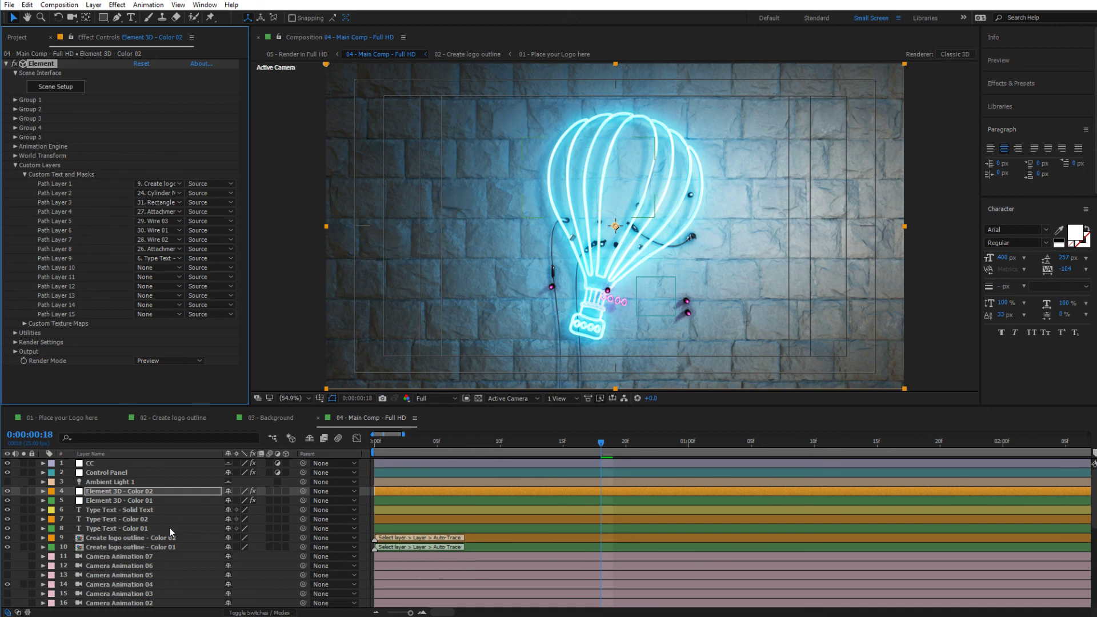
click(156, 547)
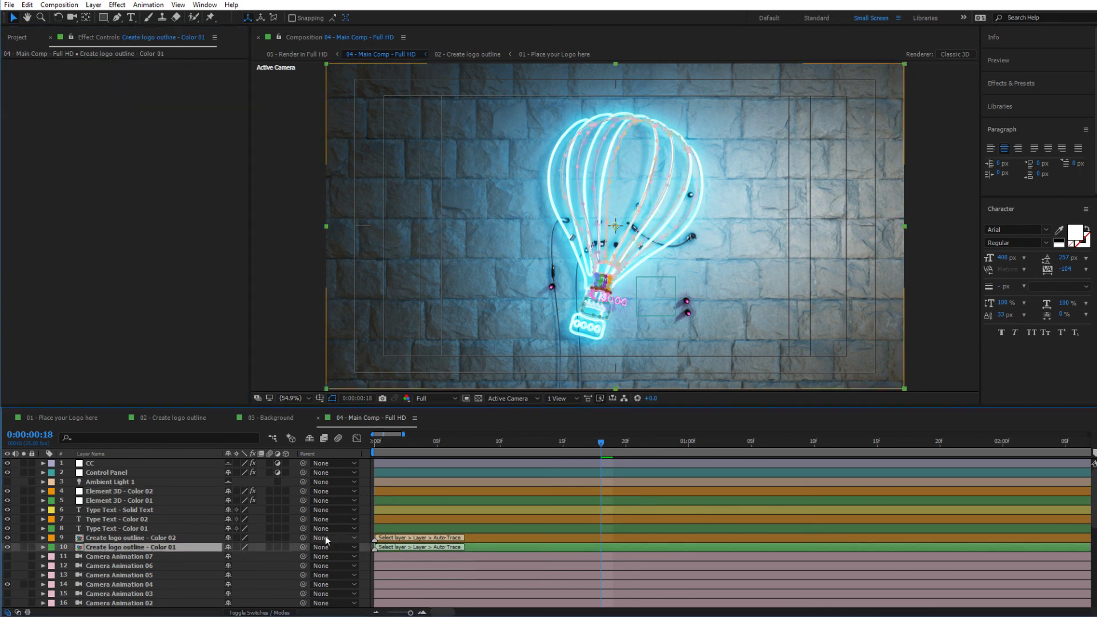
key(F2)
- Disable Neon Connection and its three copies under Neon Tube Connections in the Element 3D - Color 02 scene
click(112, 492)
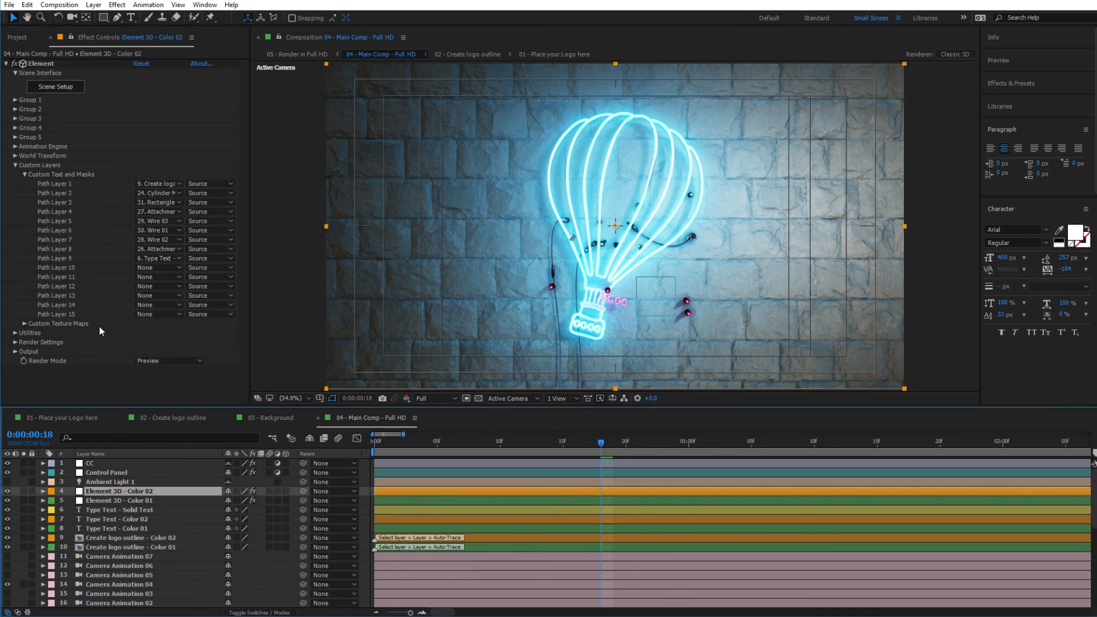
click(51, 90)
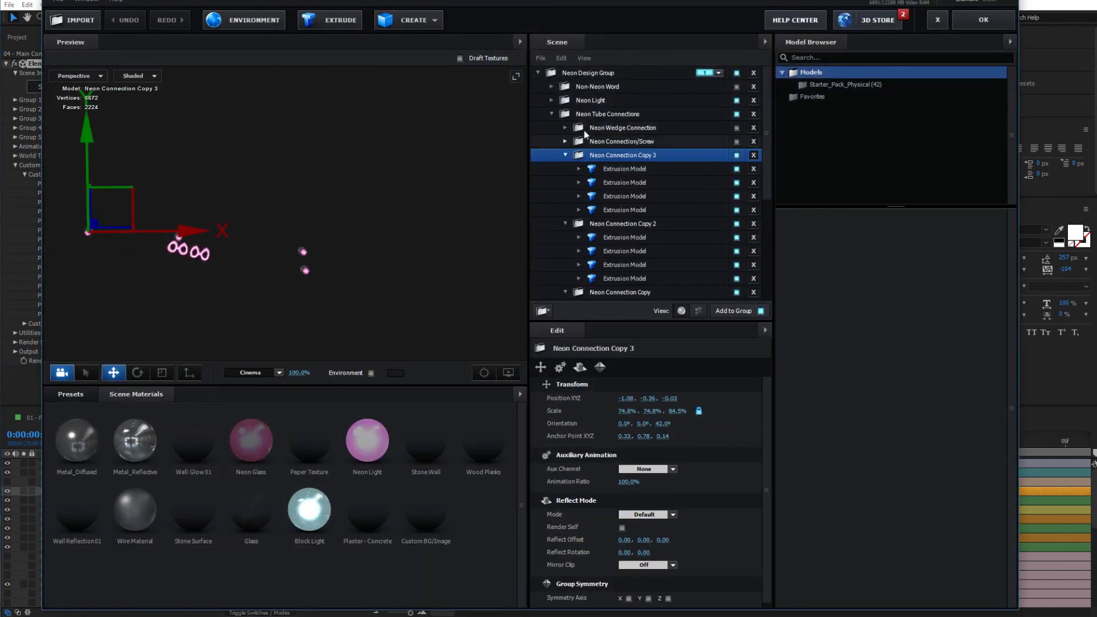
click(537, 74)
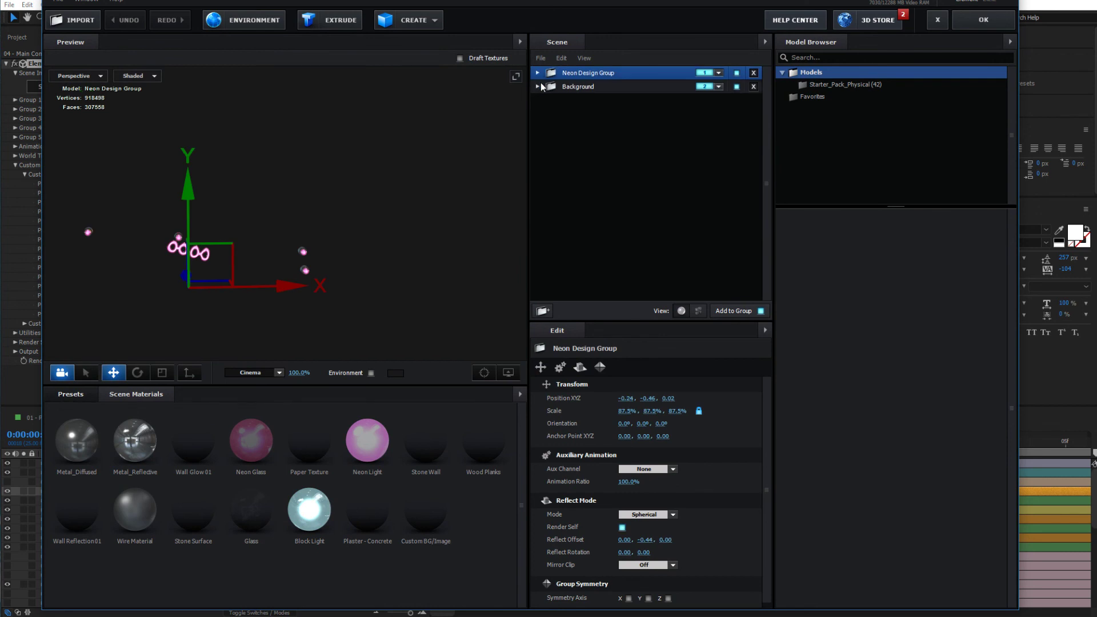
click(536, 73)
click(566, 155)
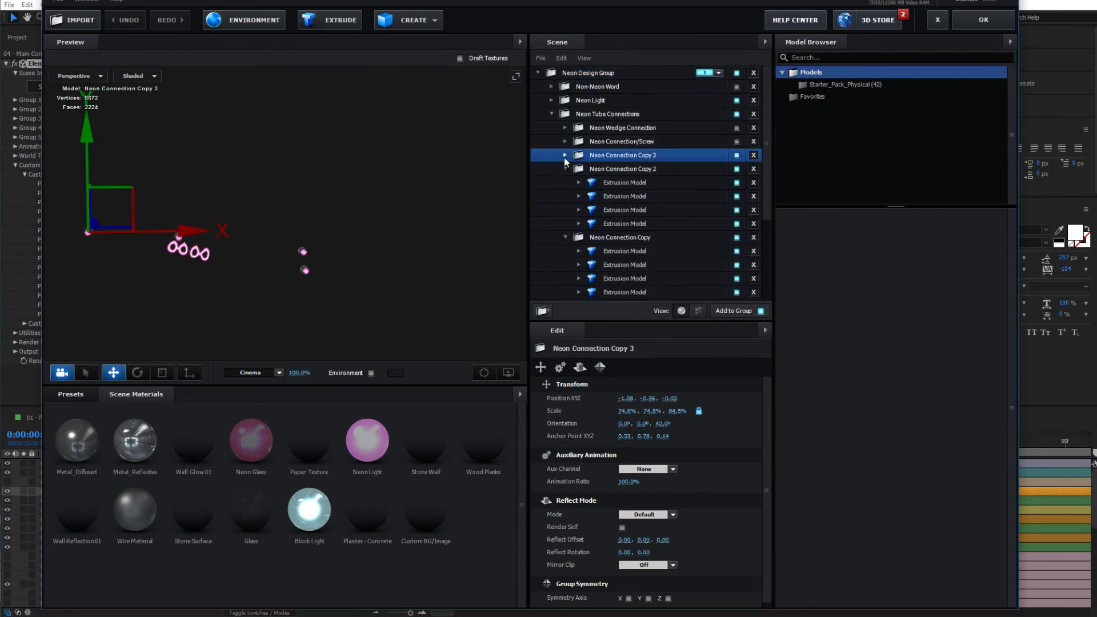
click(565, 168)
click(565, 182)
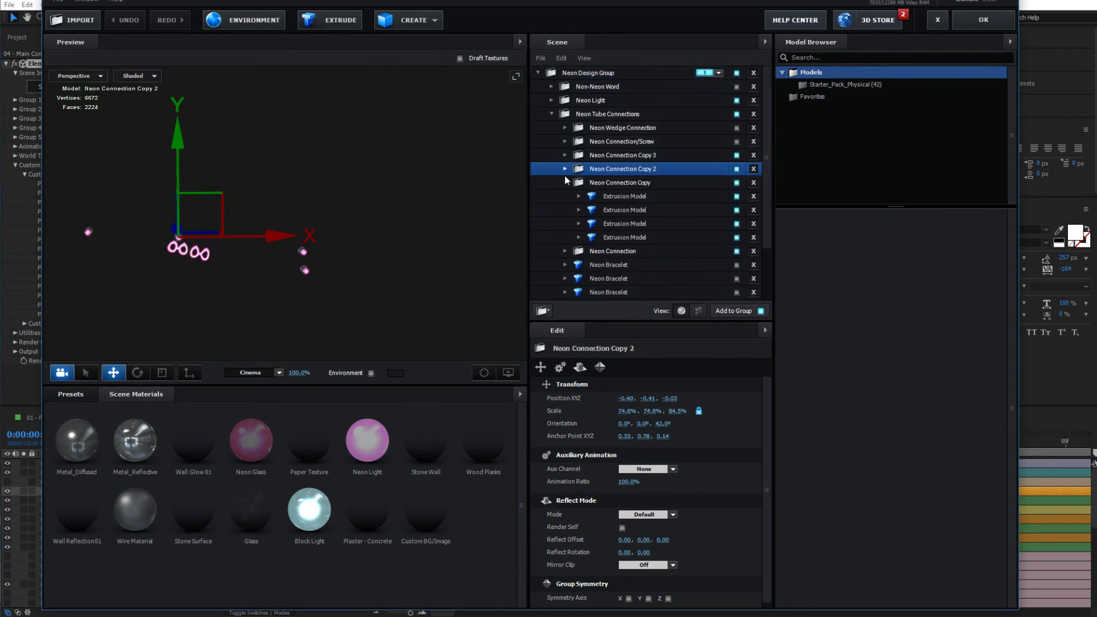
click(736, 155)
click(737, 168)
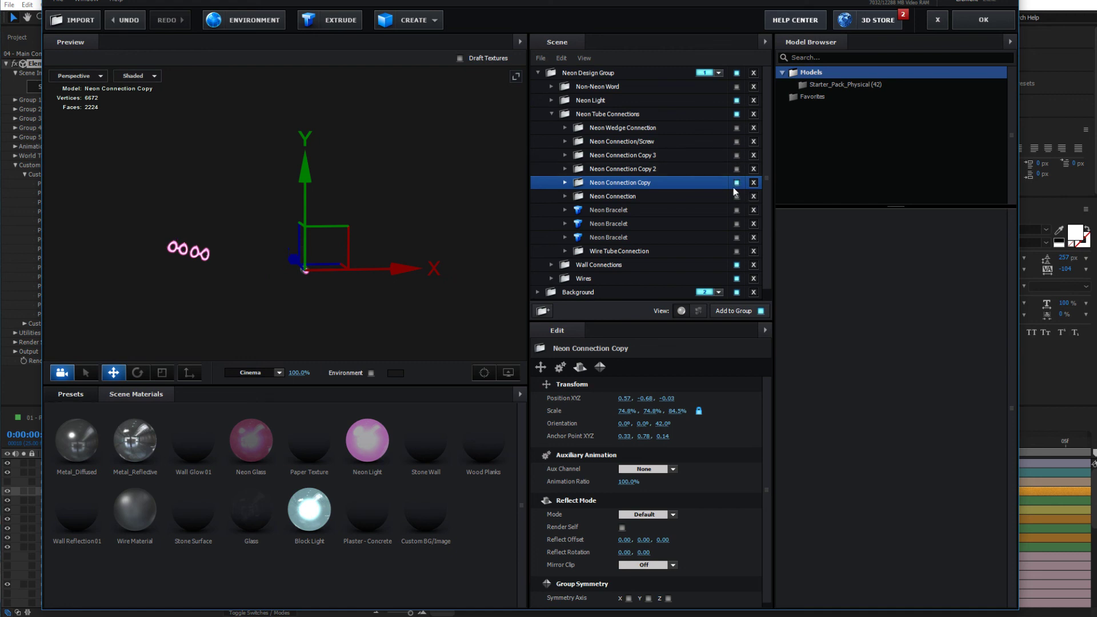
click(737, 182)
click(552, 115)
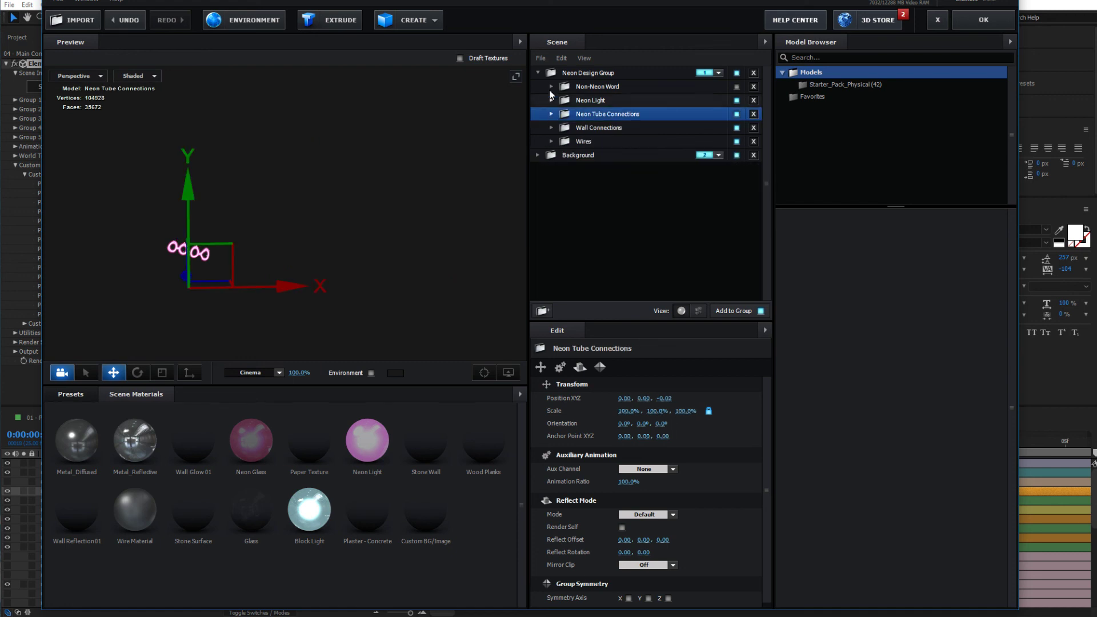
- Shift the Neon Design Group toward the balloon's basket to about X -0.43, Y -0.59 and apply the scene changes
click(538, 73)
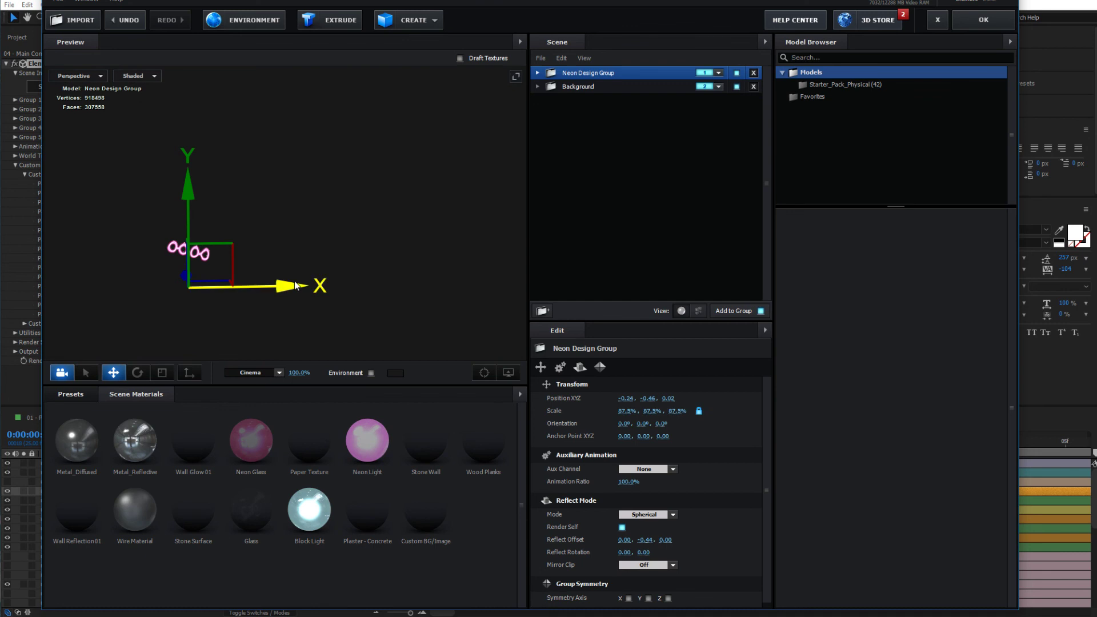
drag(294, 285, 244, 279)
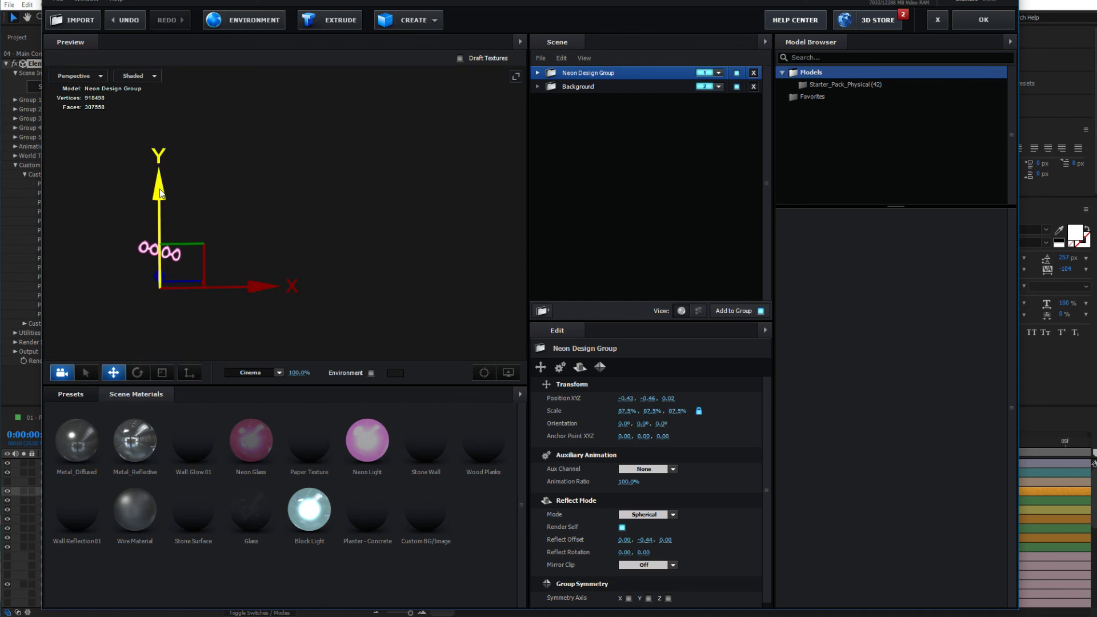
drag(161, 193, 160, 215)
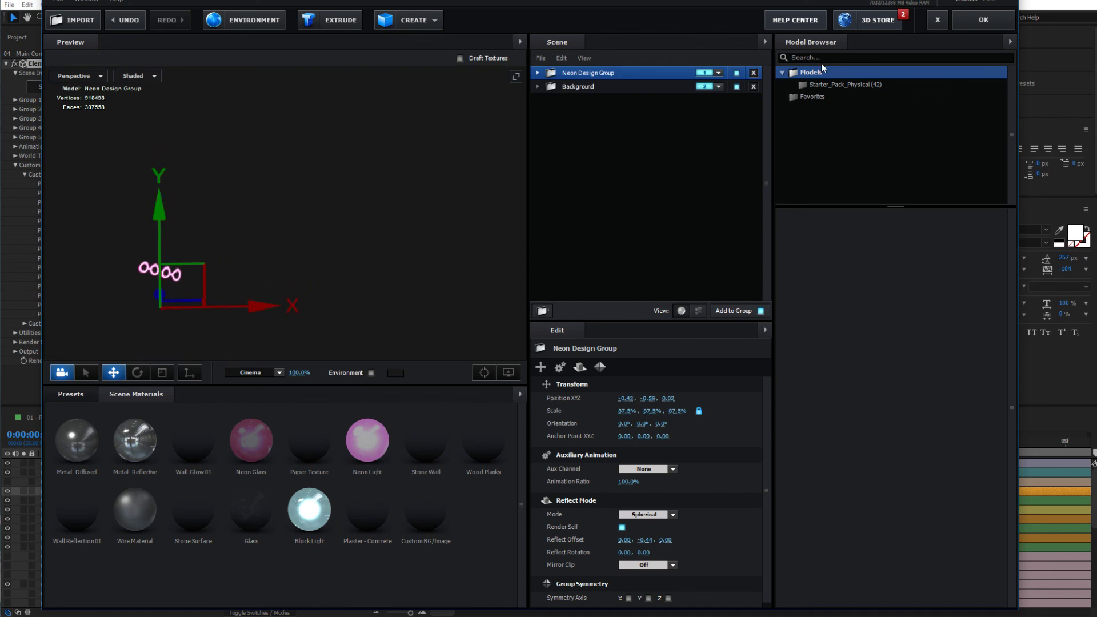
click(993, 27)
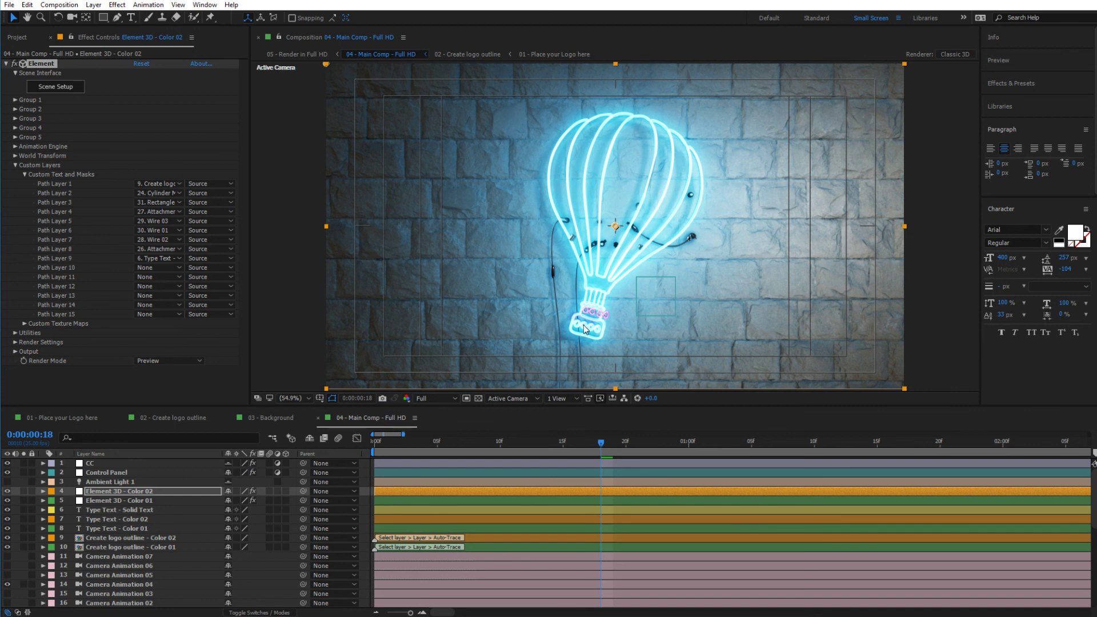
- Fine-tune the Neon Design Group's position in the Color 02 scene to about X -0.51, Y -0.73, centring the drops inside the balloon's basket
key(slash)
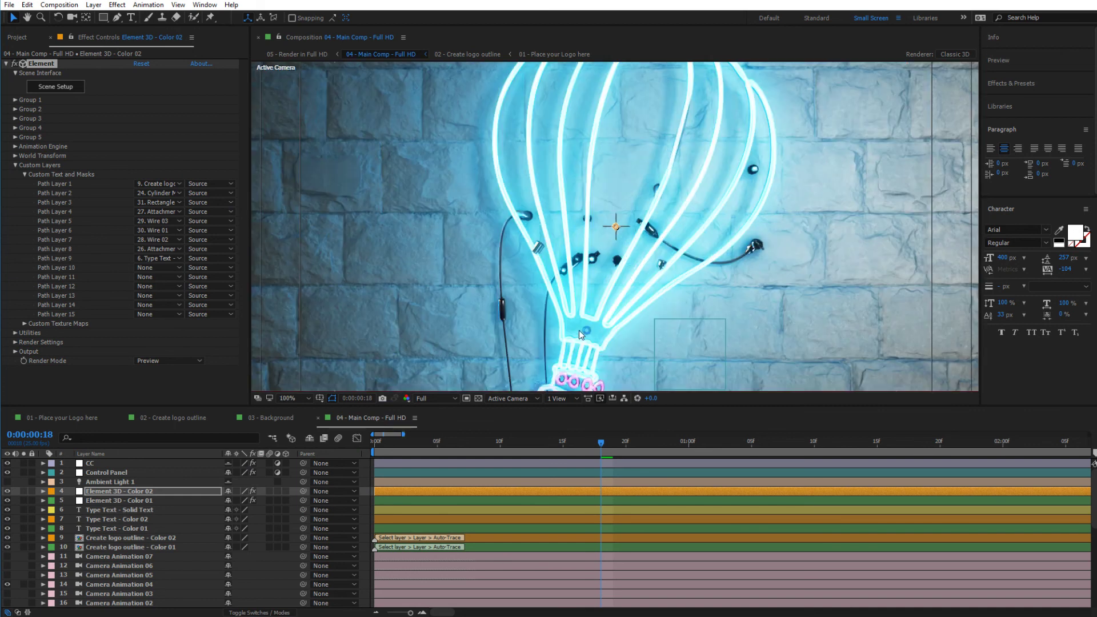
drag(578, 330, 585, 175)
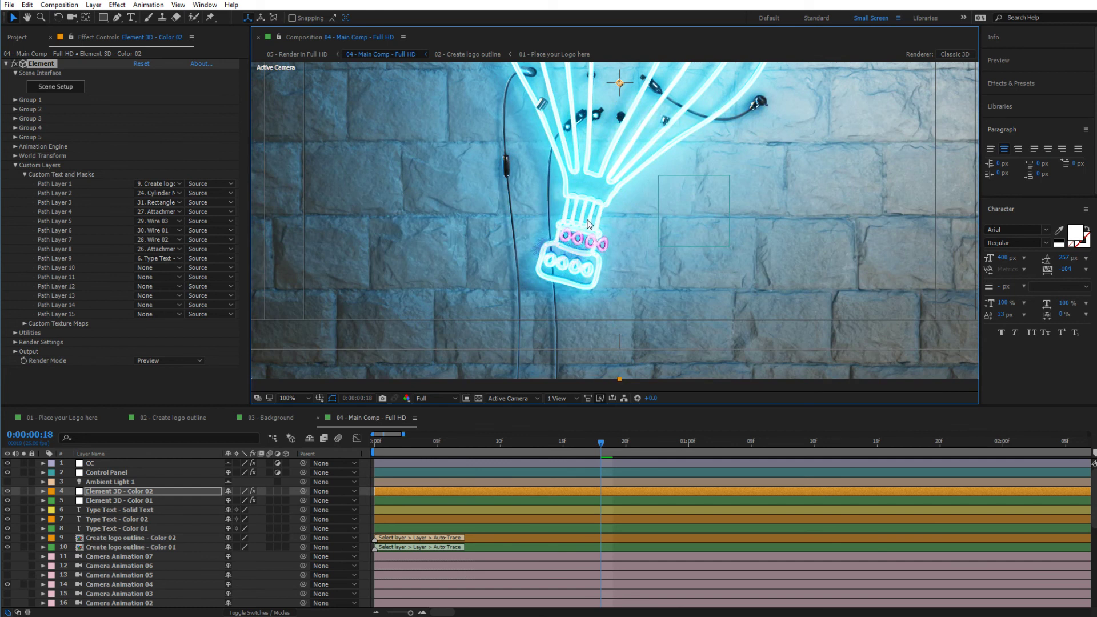
click(588, 447)
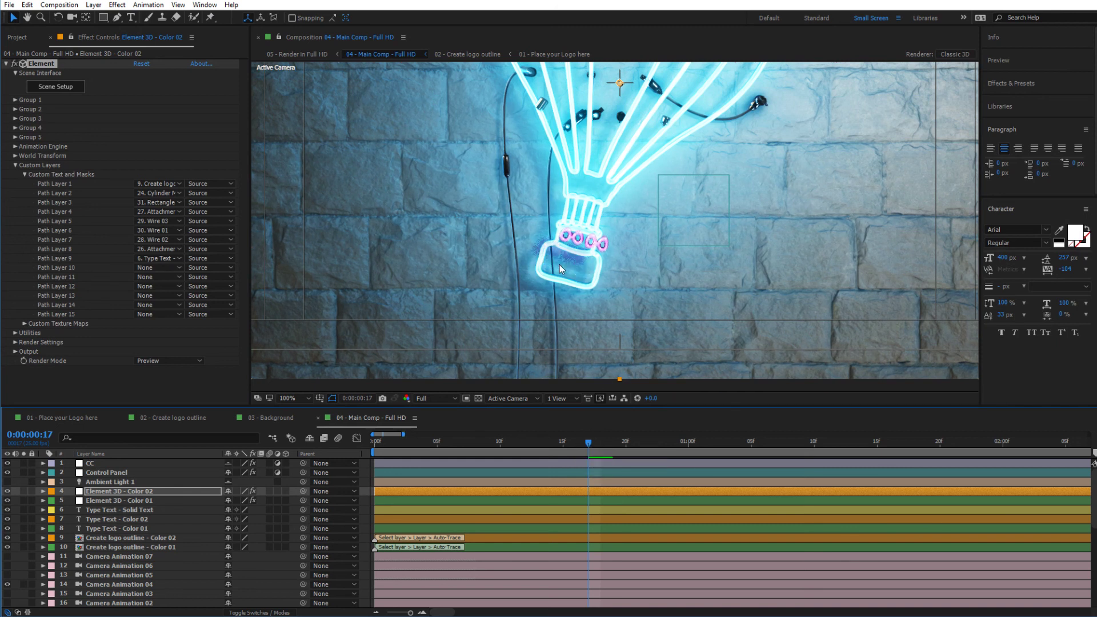
click(44, 89)
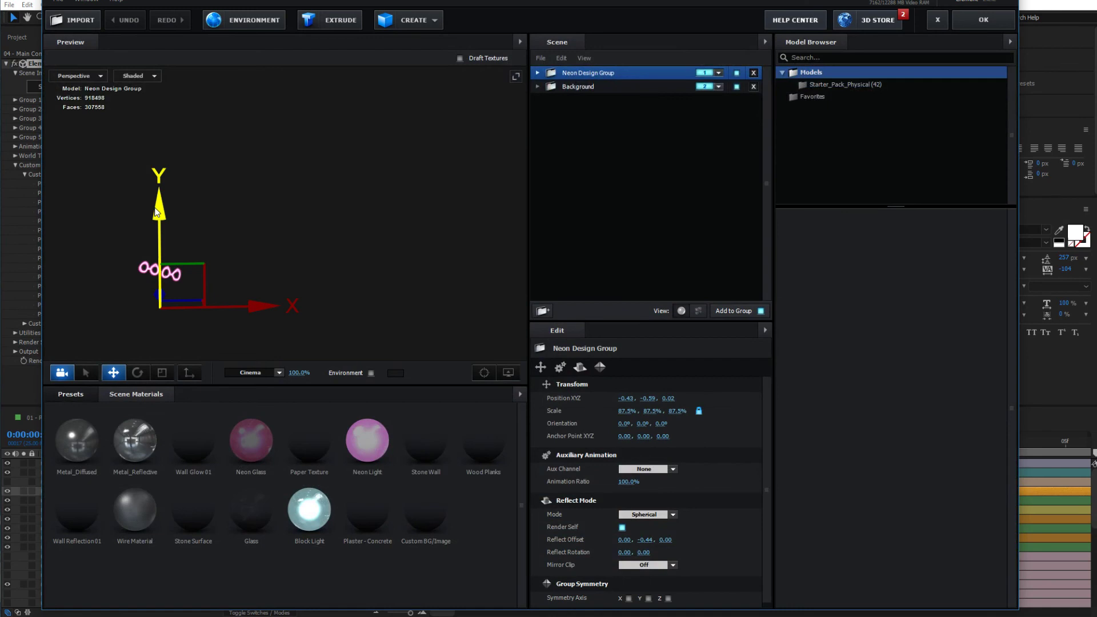
drag(155, 212, 147, 229)
drag(273, 327, 257, 334)
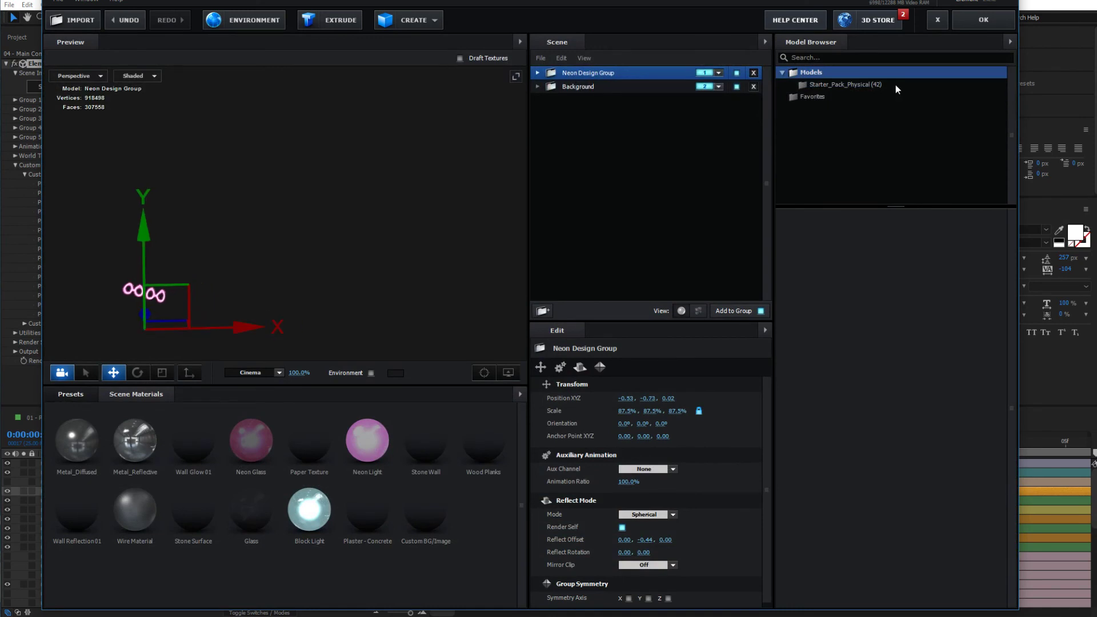
click(961, 22)
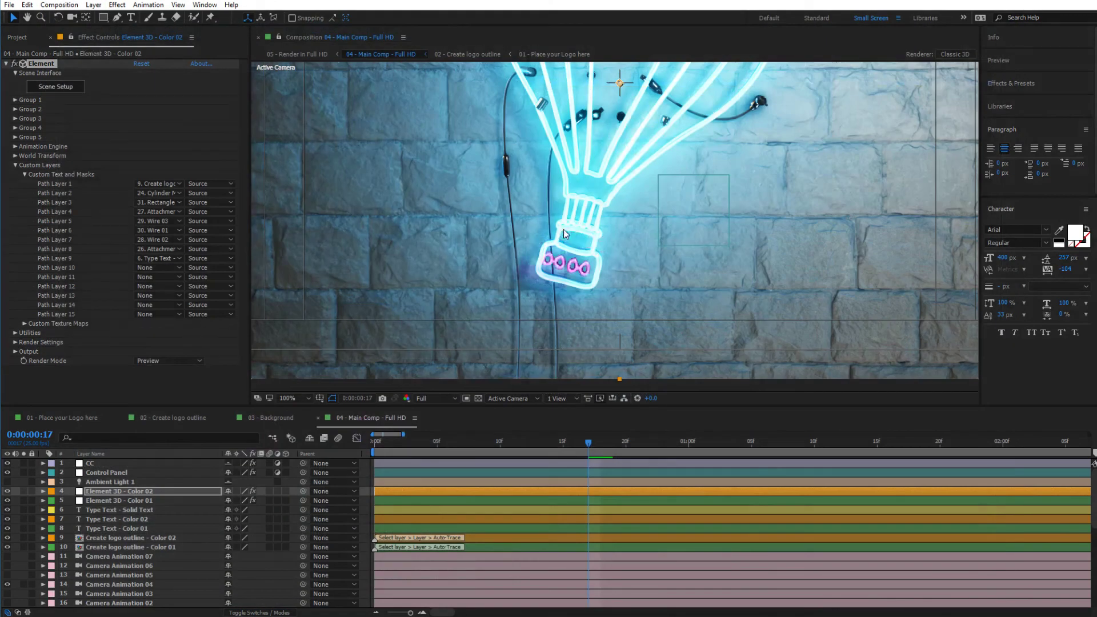
click(55, 88)
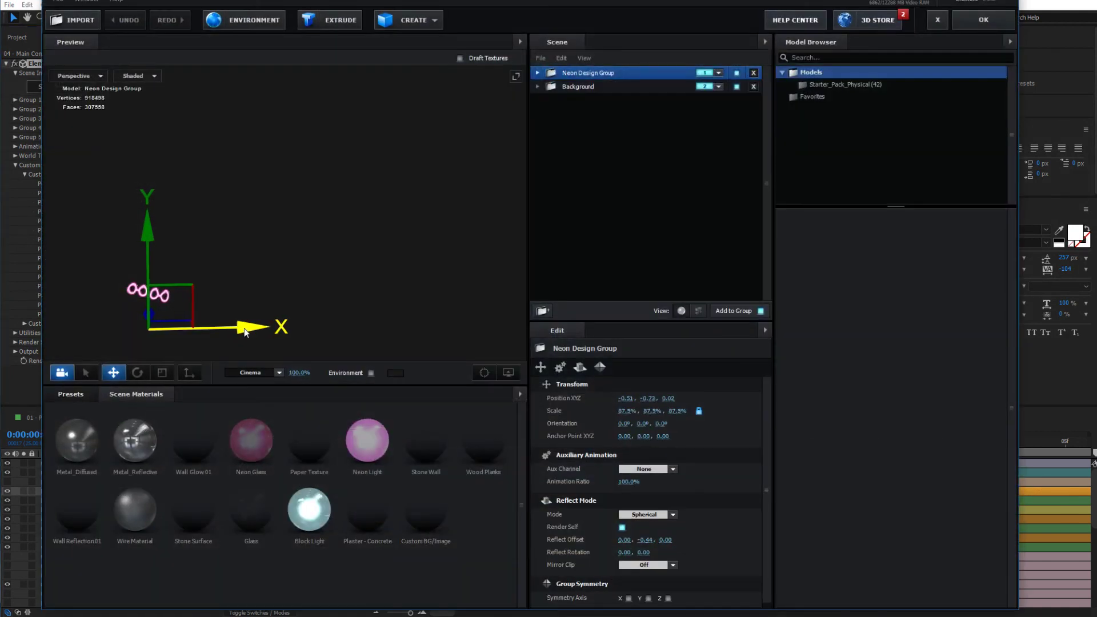
click(983, 19)
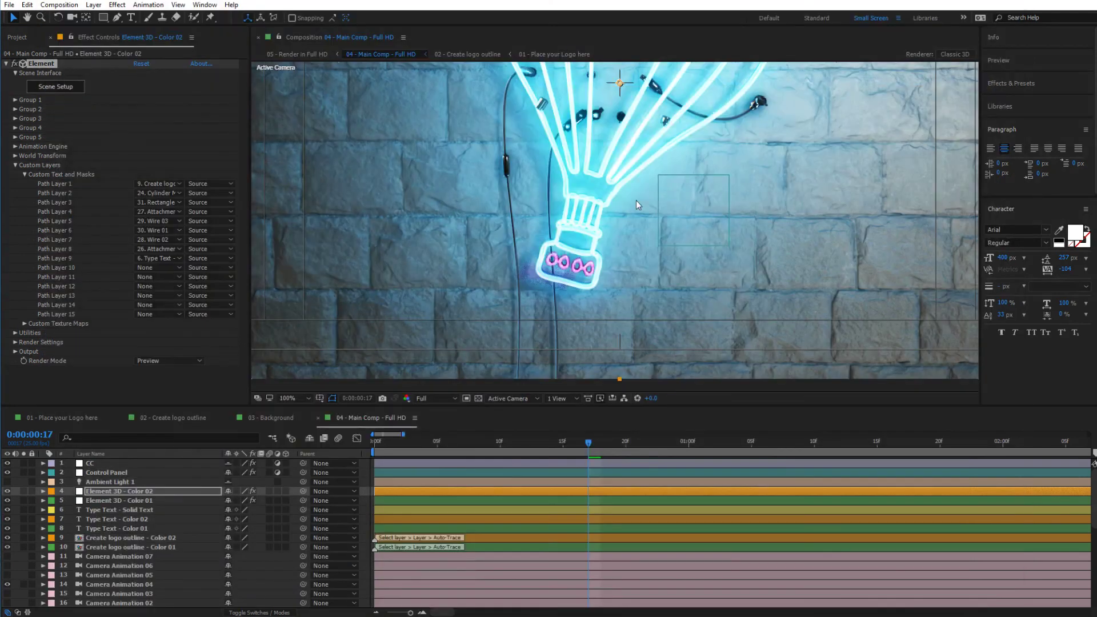
- Set the Render Mode of Element 3D - Color 02 to Full Render and fit the composition in view up to 100%
click(142, 362)
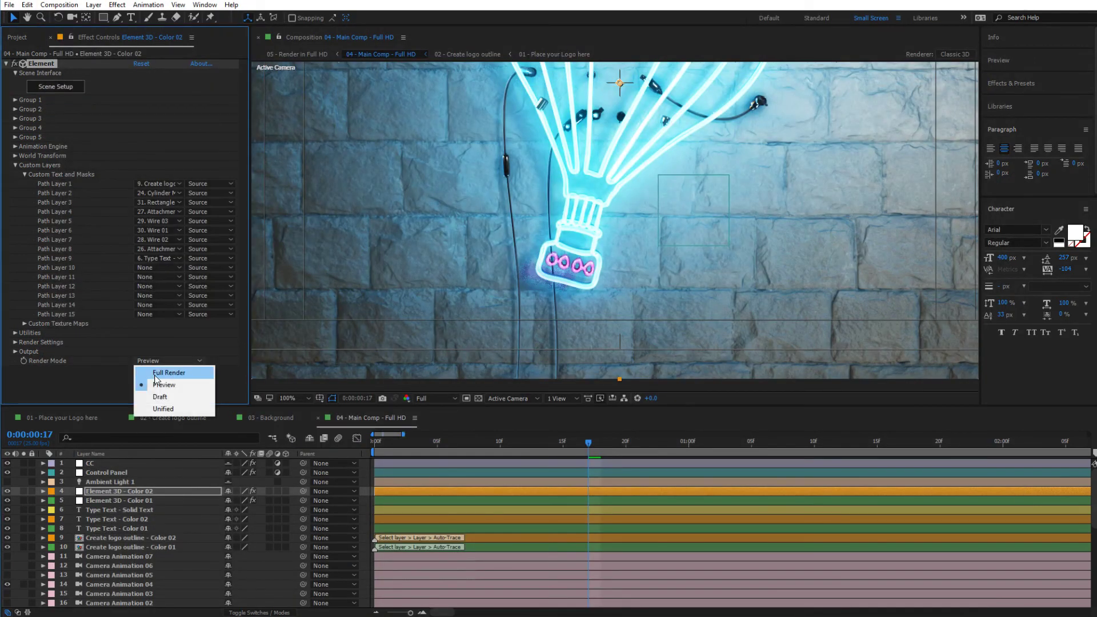
click(147, 370)
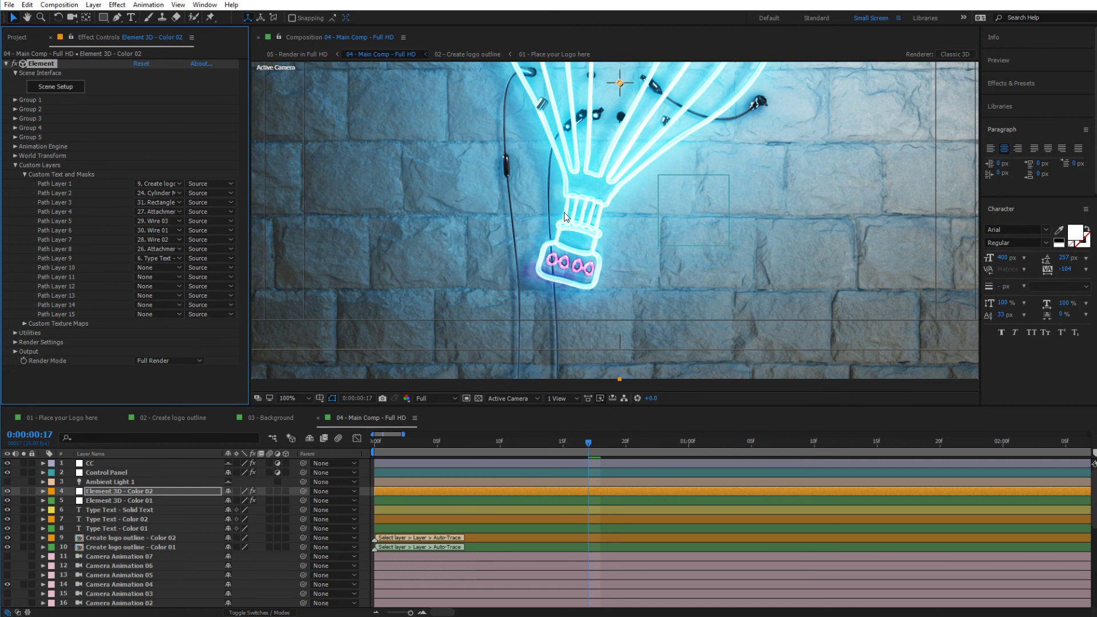
scroll(564, 211, down, 2)
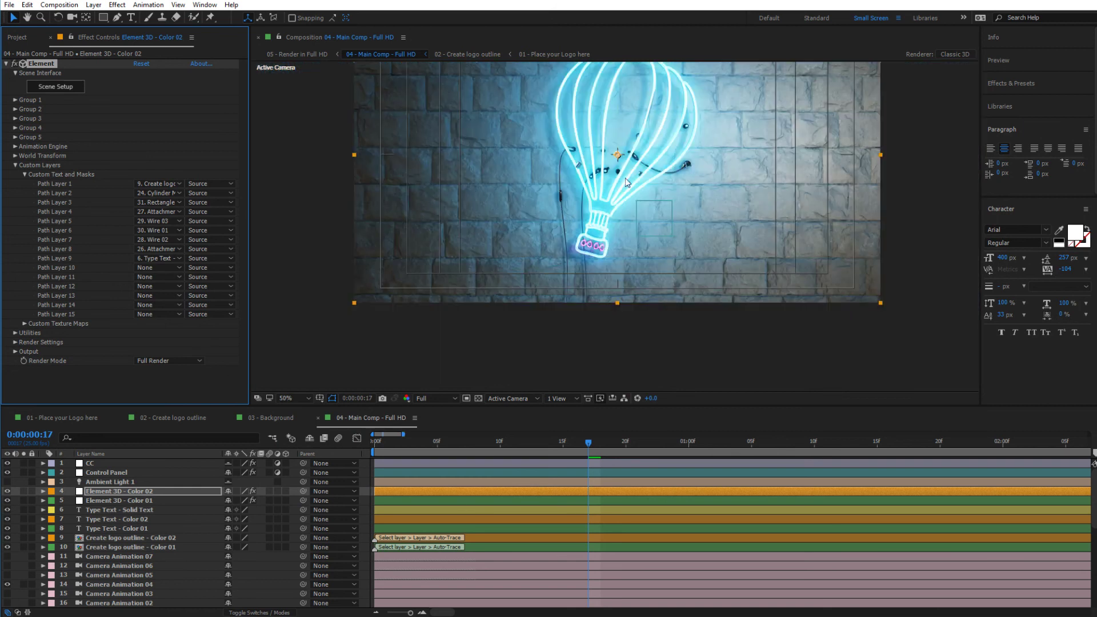
click(292, 398)
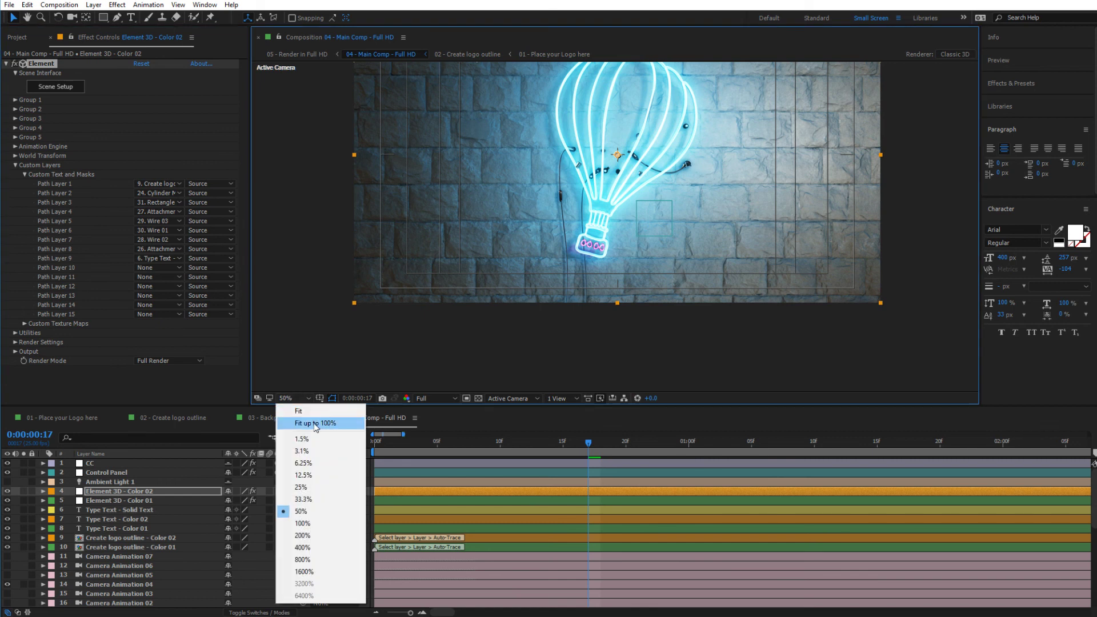
click(315, 423)
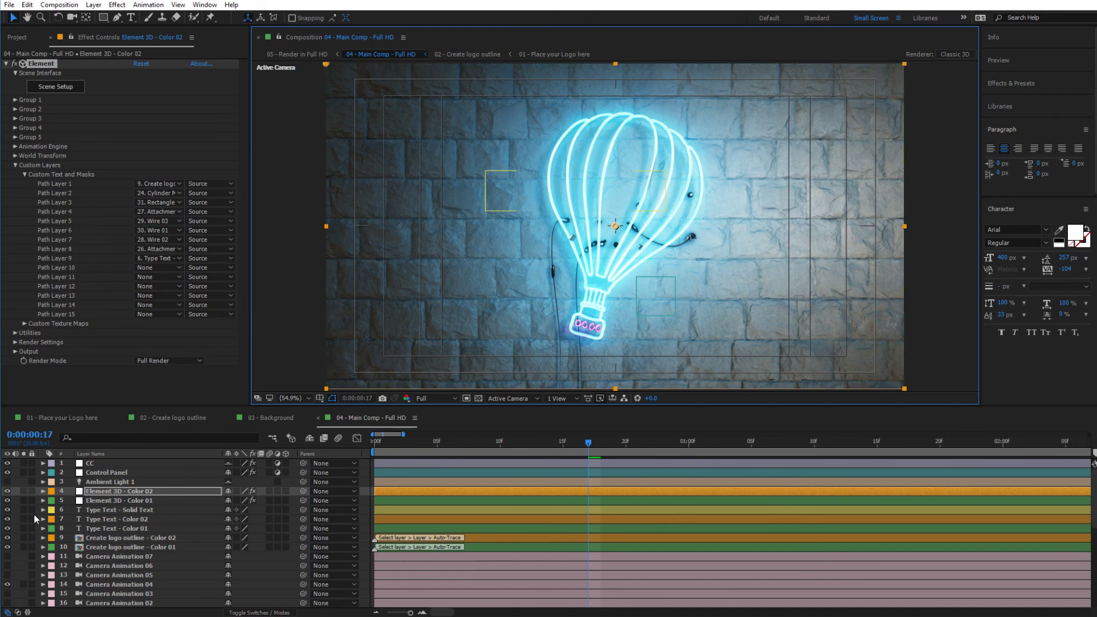
- Show the effect controls of the Control Panel layer
click(128, 491)
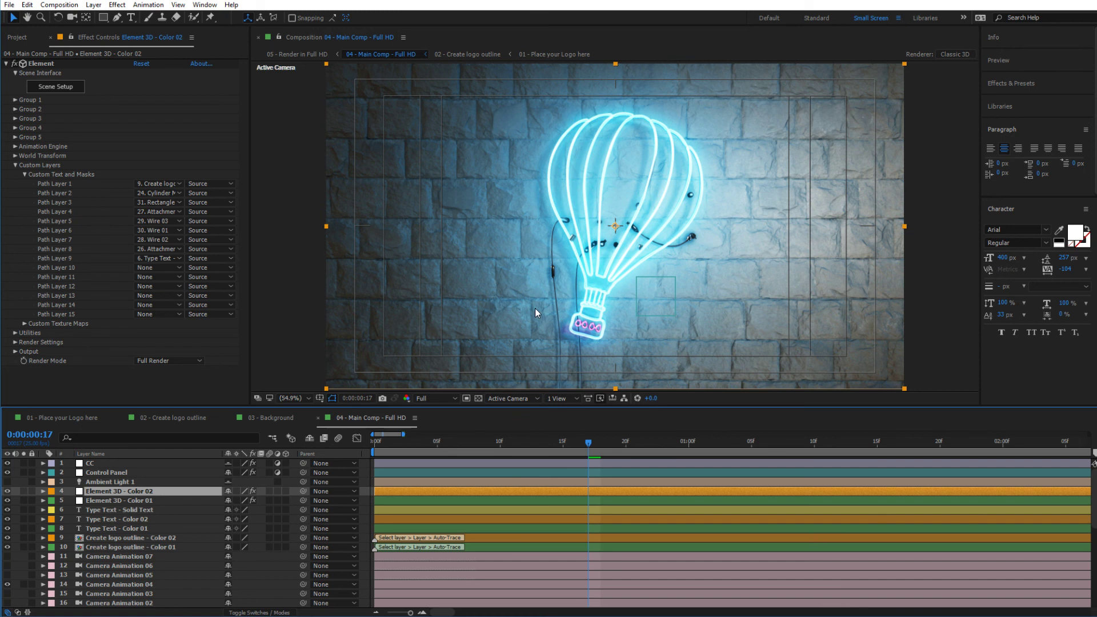
click(97, 473)
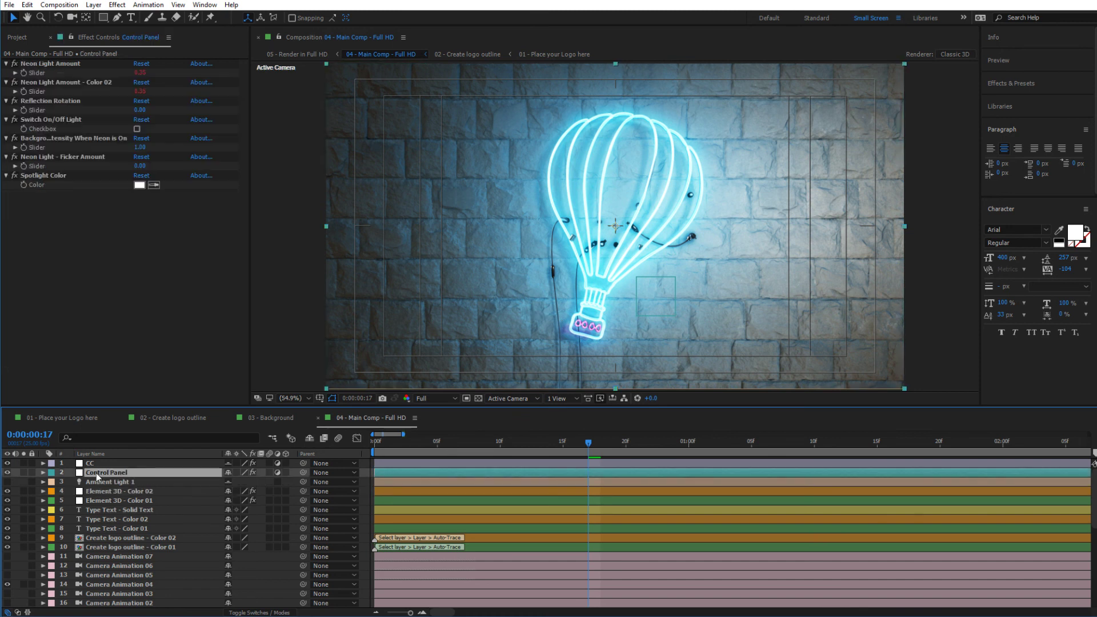